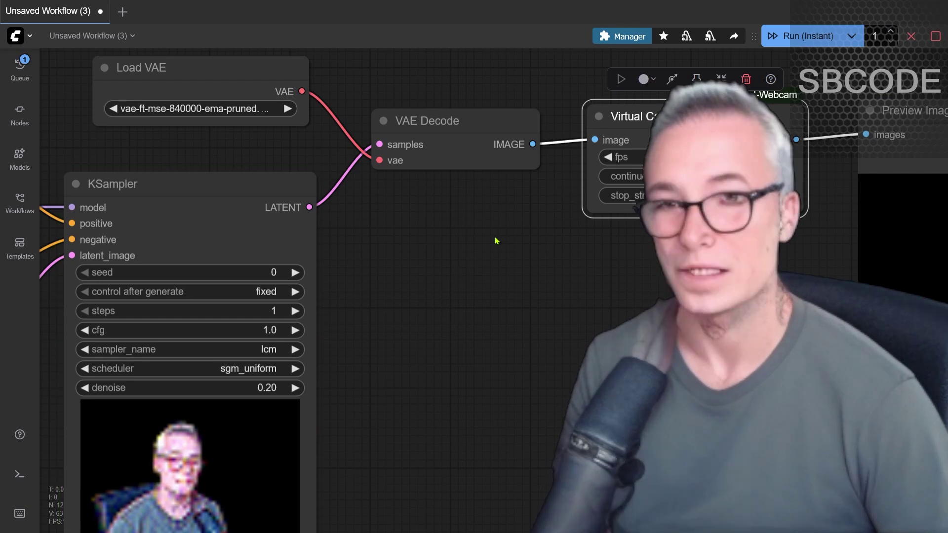
Examine the Virtual Camera Output node placed between VAE Decode and Preview Image.
left_click_drag(644, 267, 344, 293)
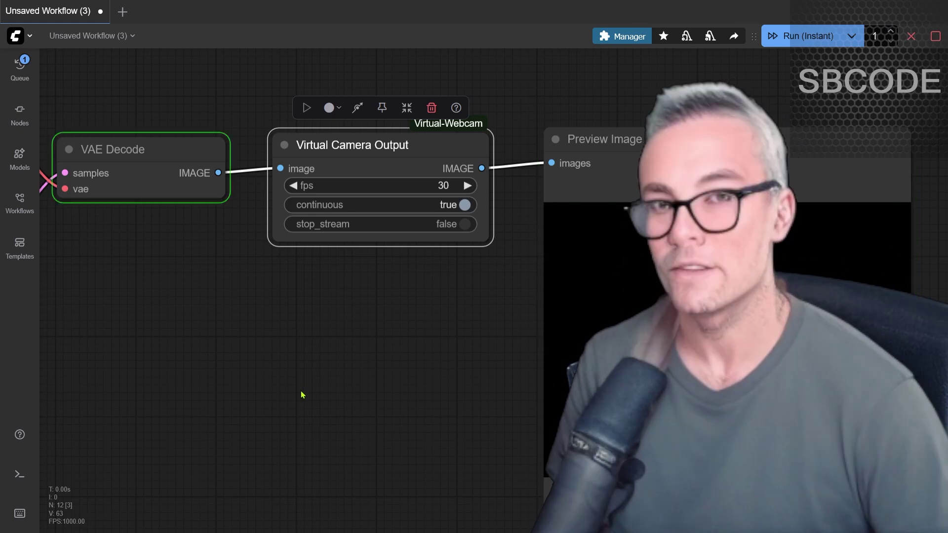
left_click_drag(301, 391, 400, 399)
scroll(470, 343, "down", 1)
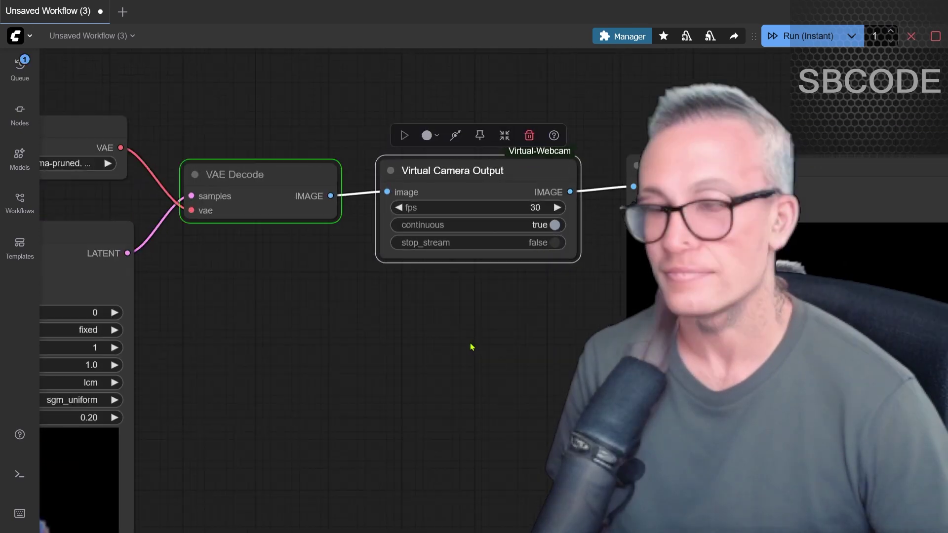
scroll(469, 346, "up", 3)
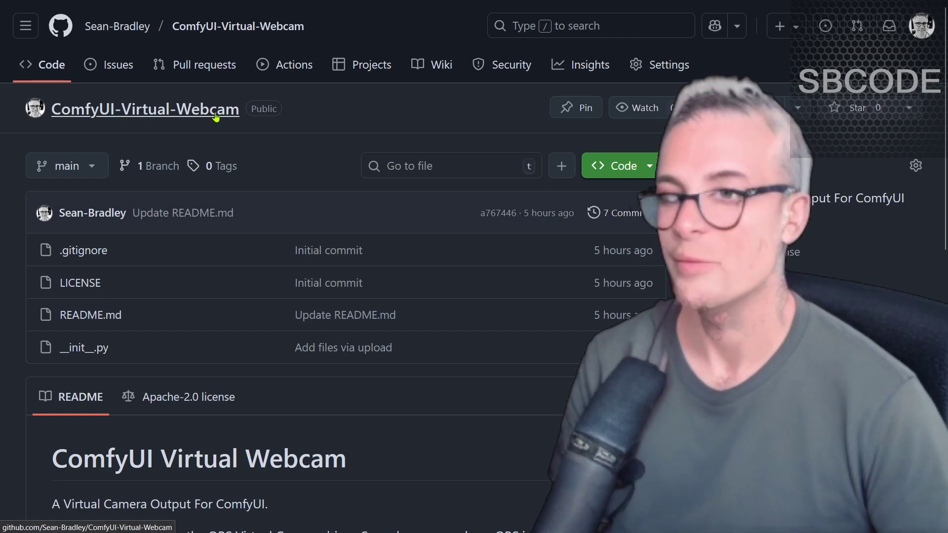
Read the ComfyUI-Virtual-Webcam README install instructions on GitHub, highlight the git clone command, and view the custom_nodes folder.
scroll(304, 283, "down", 9)
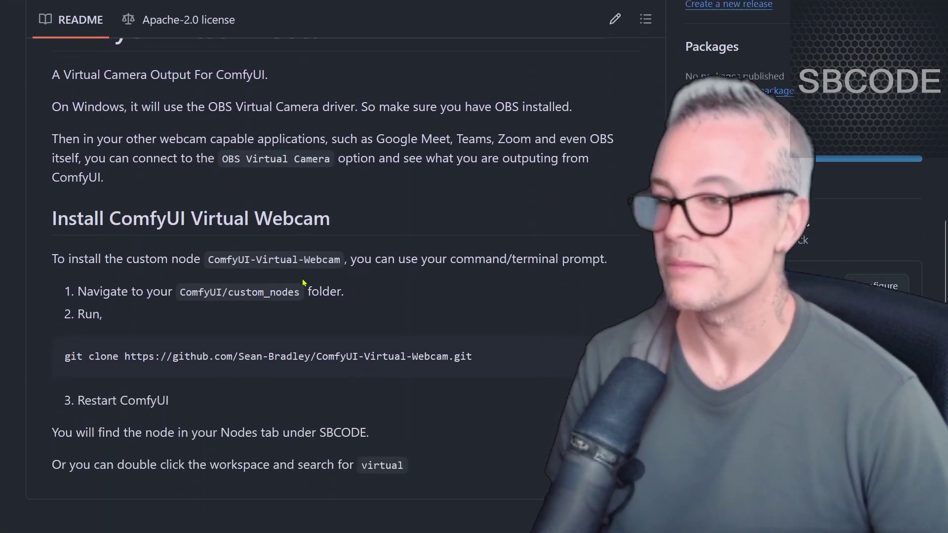
left_click_drag(442, 465, 264, 356)
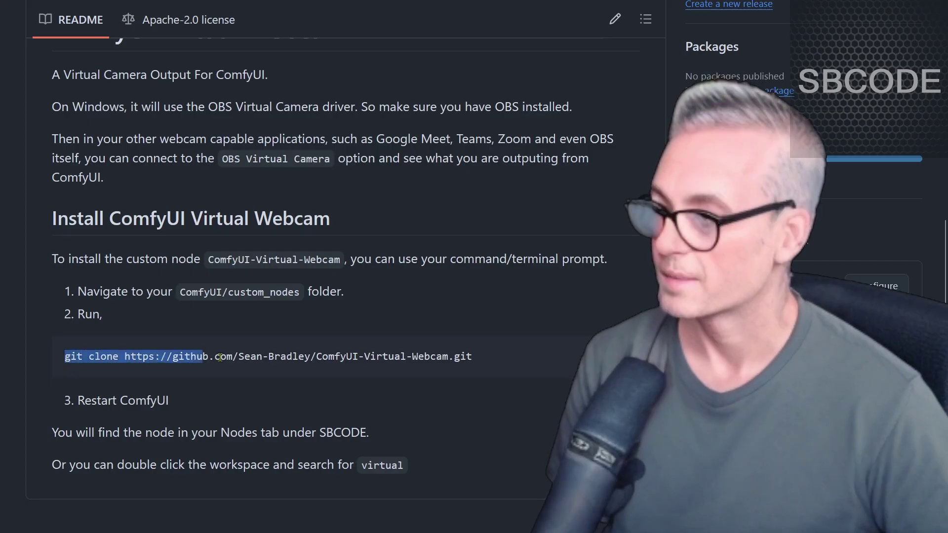
left_click_drag(219, 356, 476, 361)
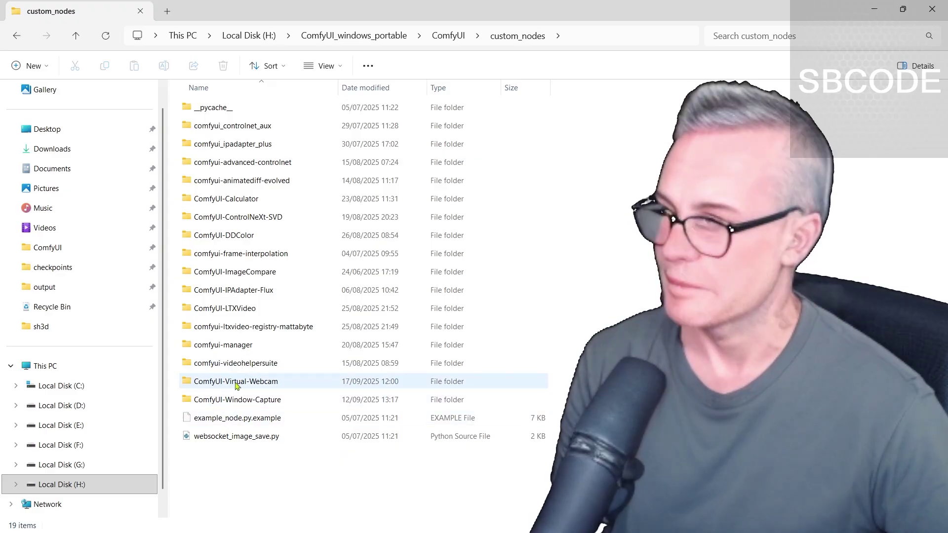
mouse_move(245, 387)
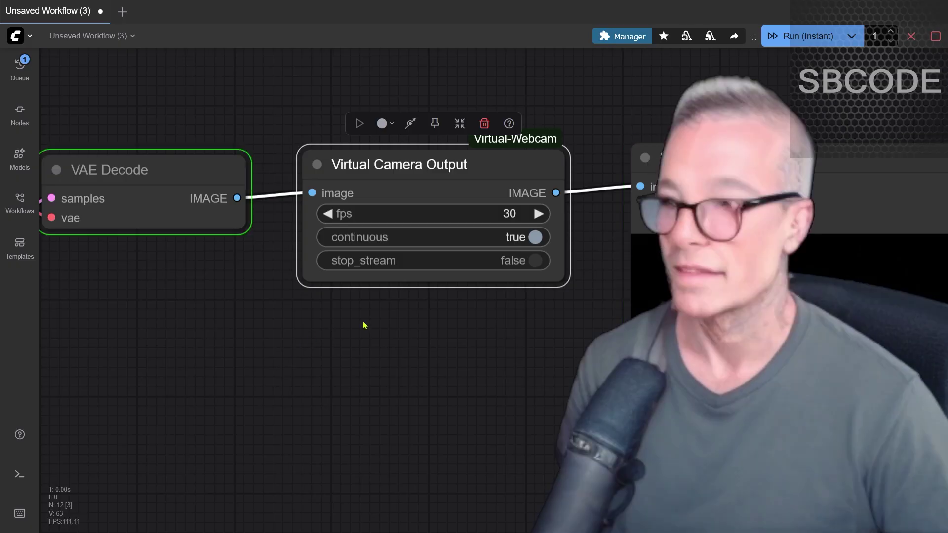
Locate the Virtual Camera Output node in the SBCODE category of the node library and preview it.
scroll(432, 172, "down", 3)
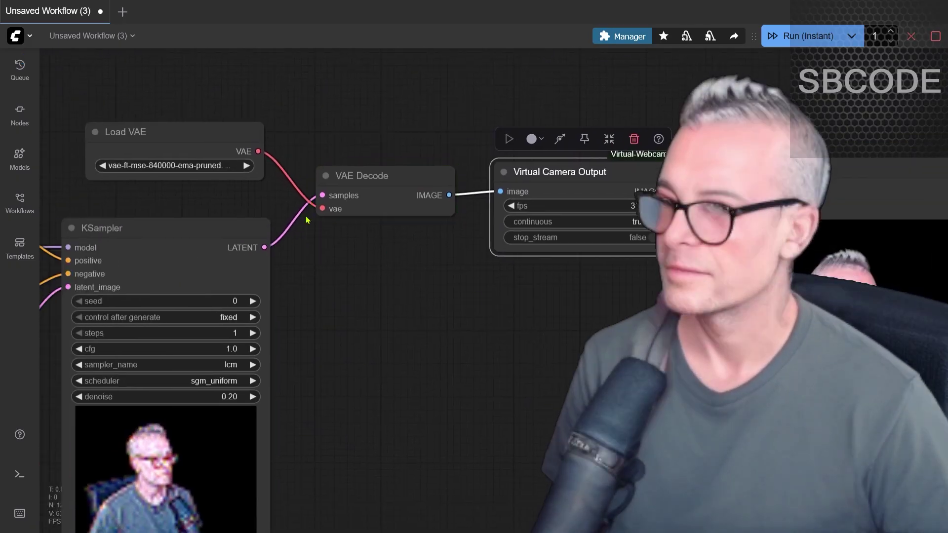
left_click(19, 114)
scroll(66, 319, "down", 4)
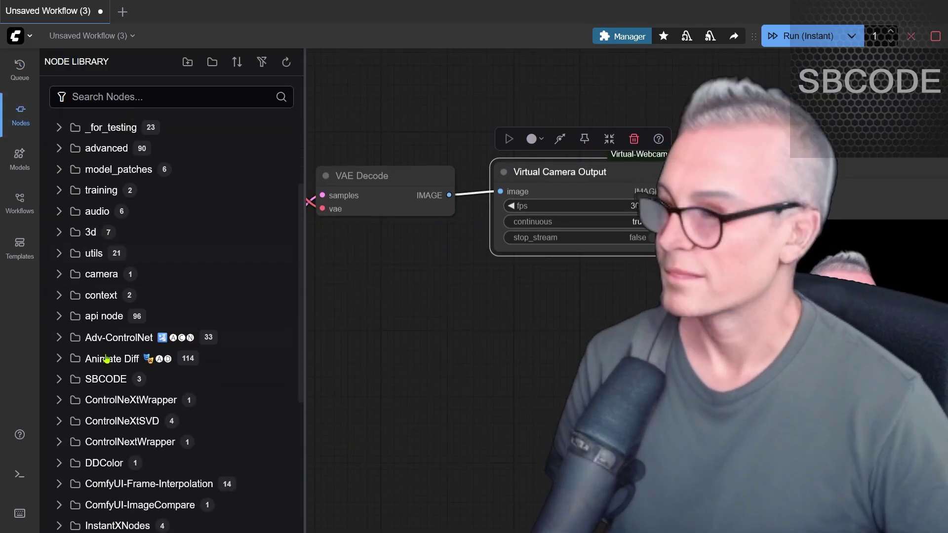
left_click(65, 318)
mouse_move(93, 366)
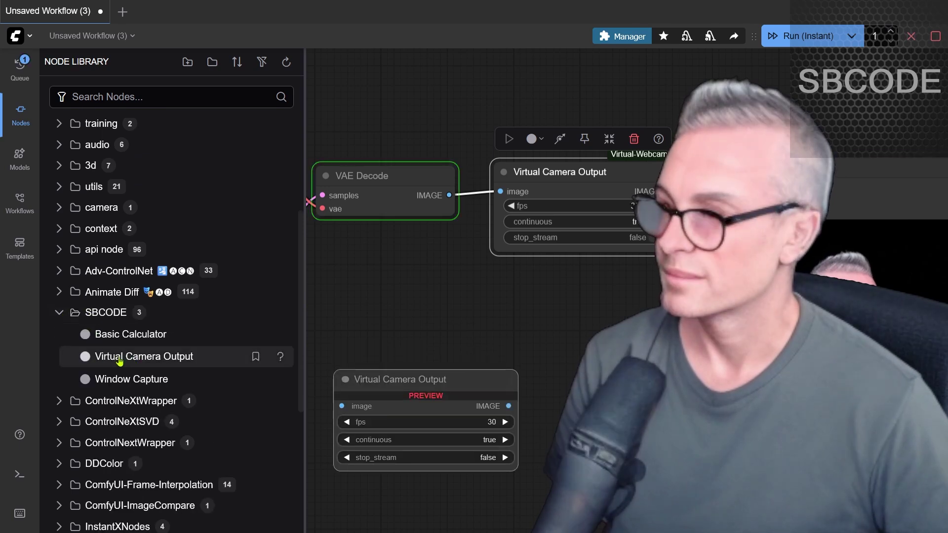
left_click(74, 313)
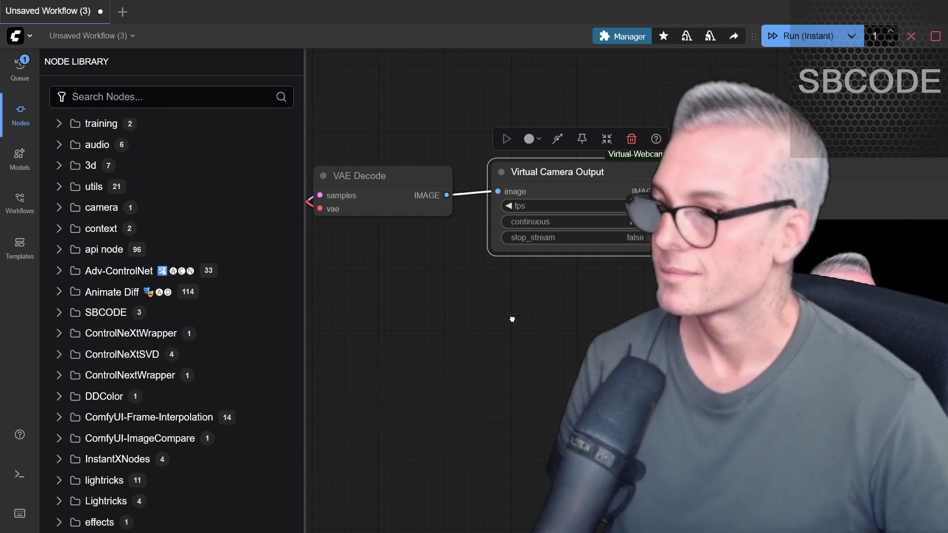
Close the node library, search the nodes for "virt" from the canvas, and dismiss the search without adding a node.
left_click_drag(511, 320, 360, 323)
left_click(20, 114)
double_click(390, 323)
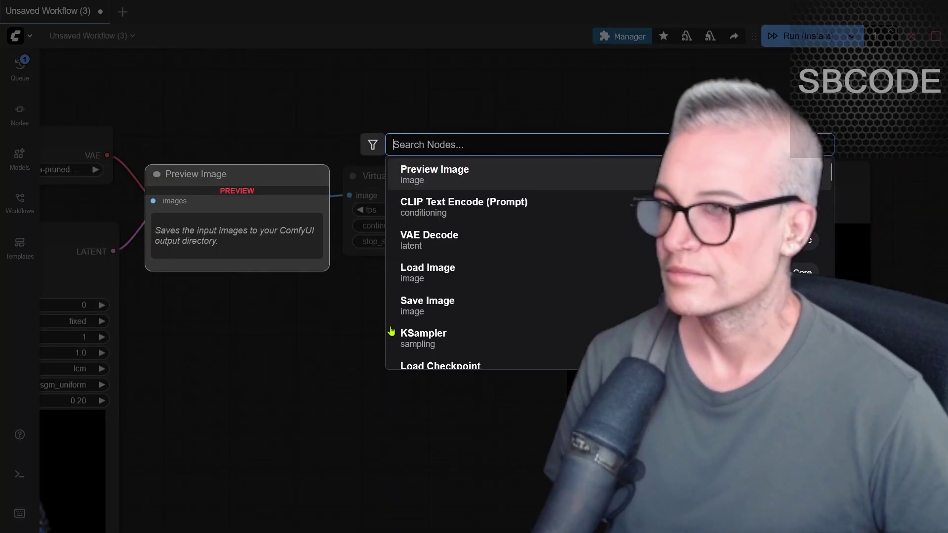
type("virt")
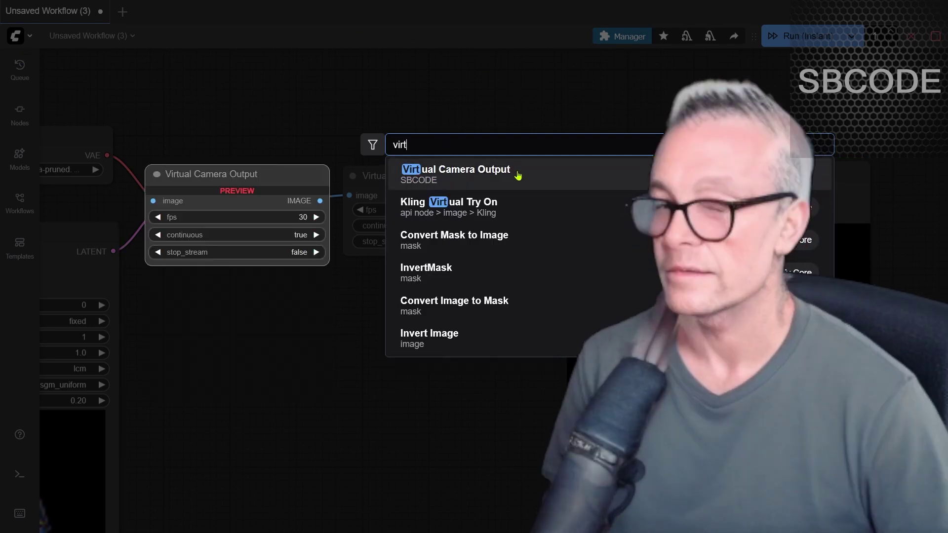
left_click(327, 345)
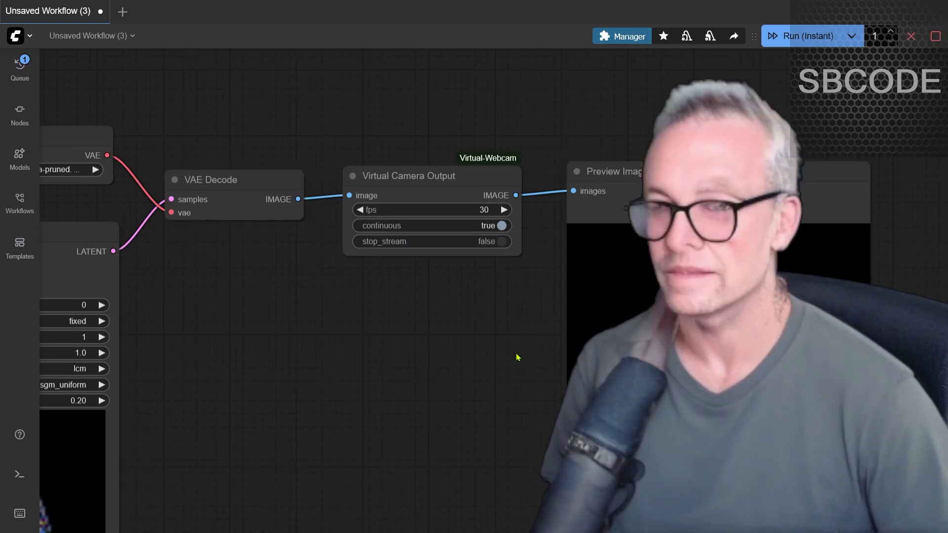
View the output preview and bring up the run_nvidia_gpu.bat console to check the prompt execution times.
left_click_drag(516, 357, 450, 345)
scroll(451, 345, "down", 3)
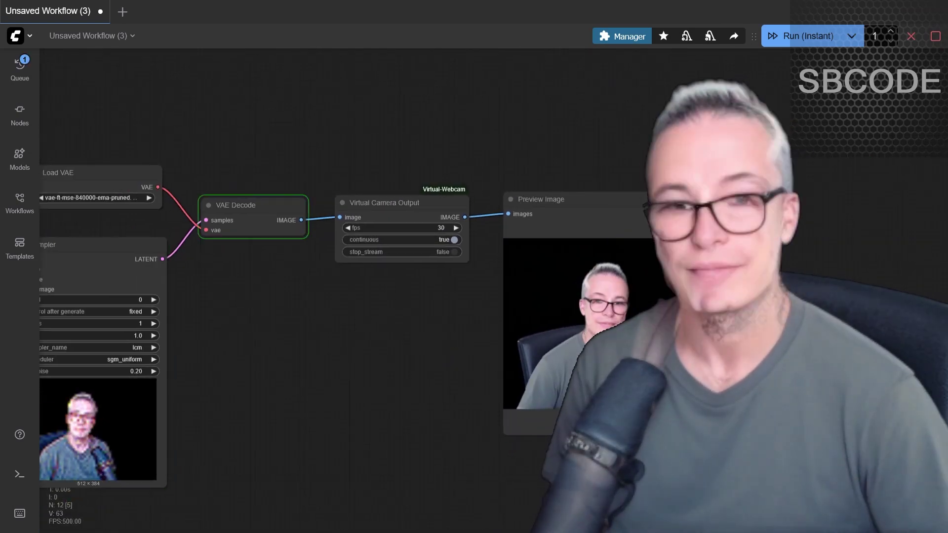
left_click_drag(947, 89, 370, 89)
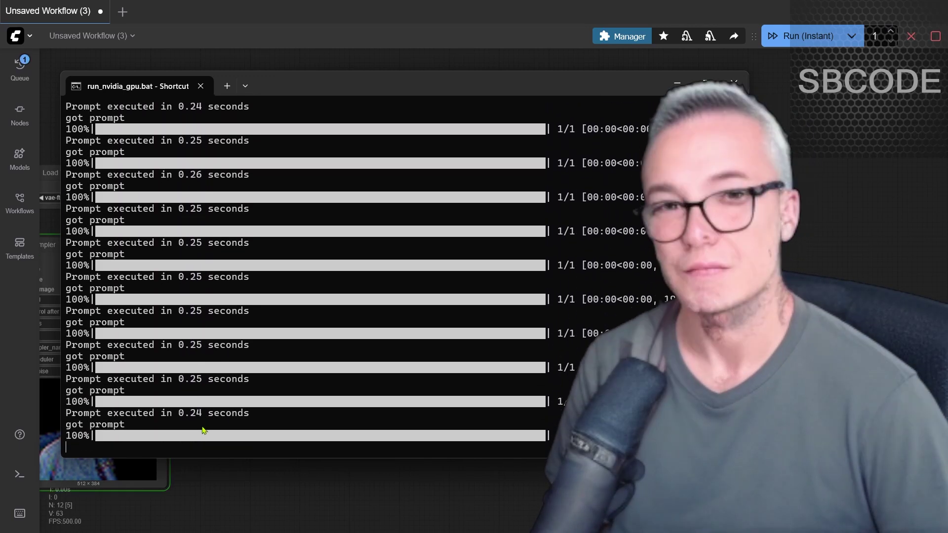
Select the Webcam Capture node and examine its settings and its path through VAE Encode to the KSampler.
left_click_drag(212, 491, 580, 382)
left_click_drag(359, 345, 632, 254)
scroll(537, 256, "up", 5)
left_click_drag(538, 254, 592, 283)
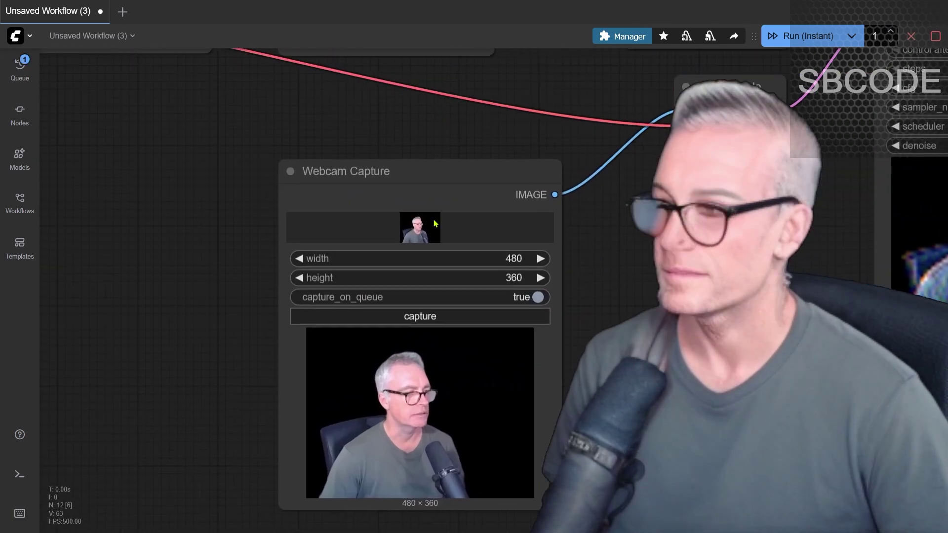
left_click(409, 178)
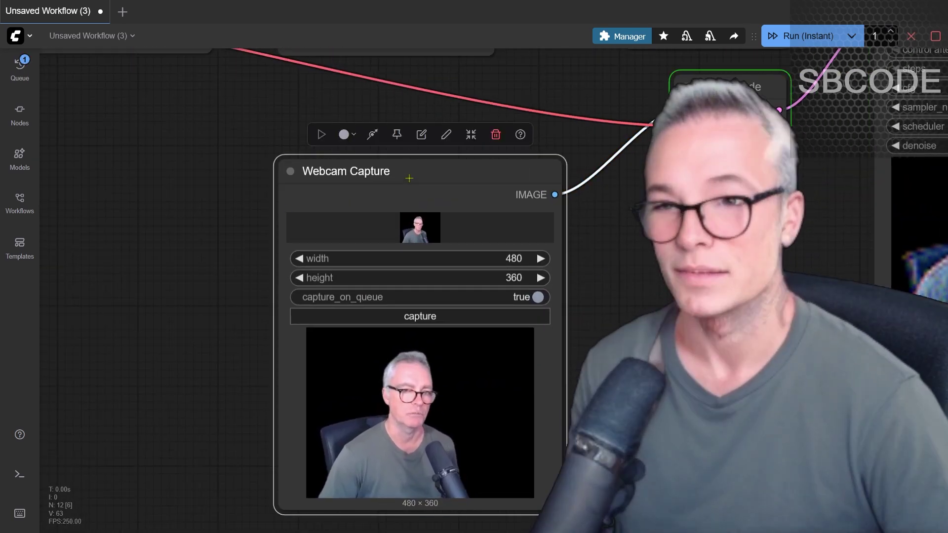
left_click_drag(724, 251, 372, 364)
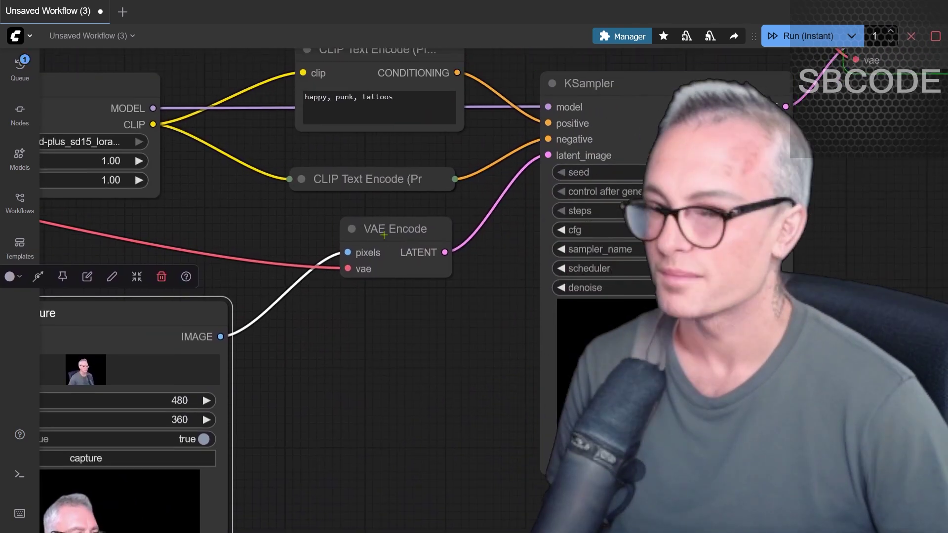
left_click_drag(448, 337, 323, 418)
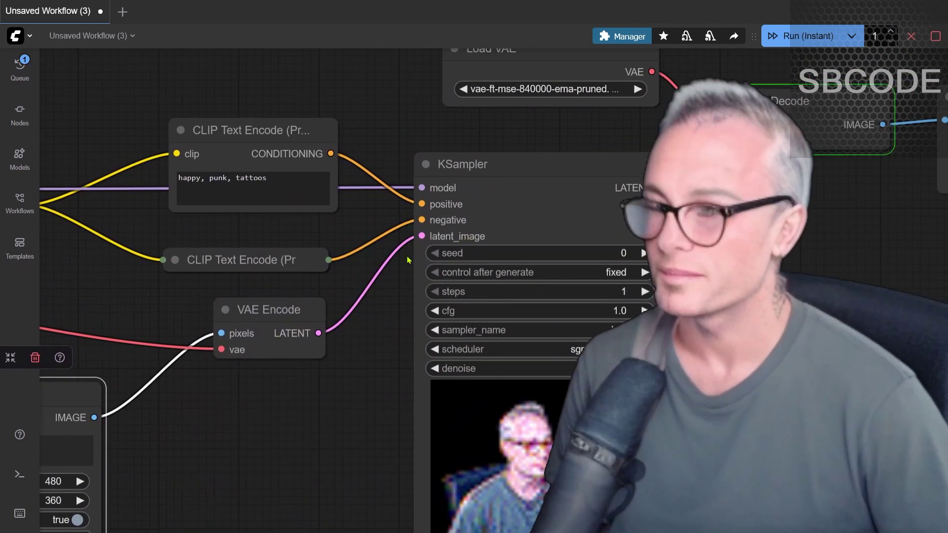
left_click_drag(706, 375, 518, 234)
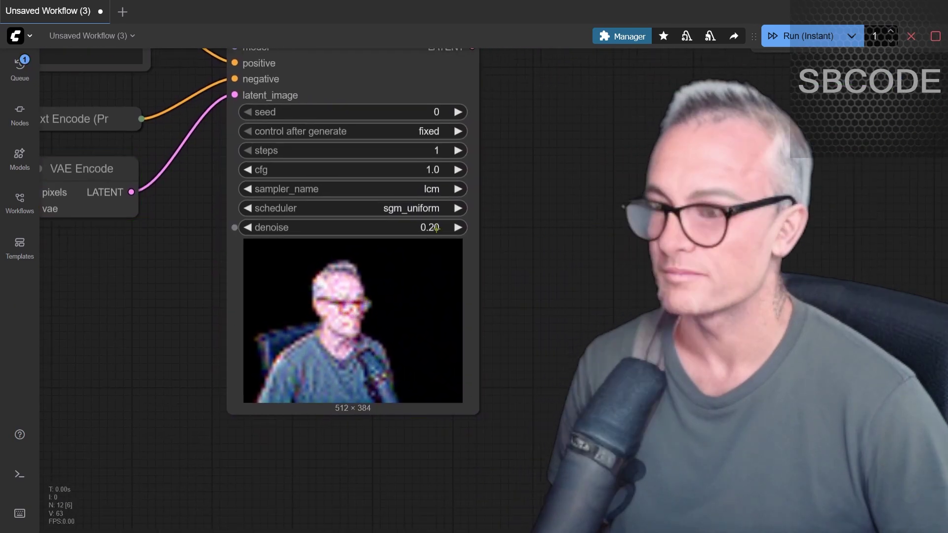
Lower the KSampler's denoise to 0.10 and raise it to 0.45 to compare the effect on the image.
scroll(380, 195, "up", 4)
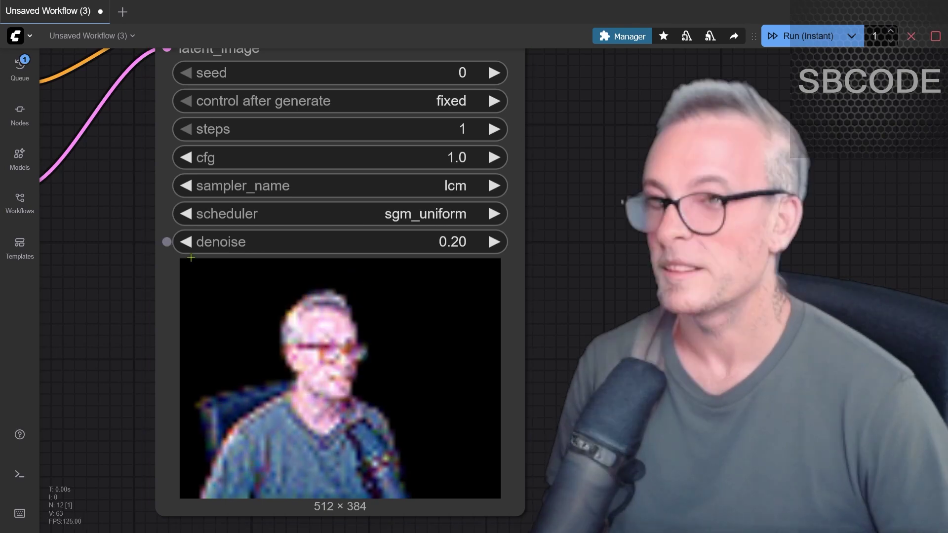
left_click(187, 241)
left_click(187, 241)
left_click(187, 241)
left_click(187, 242)
left_click(187, 241)
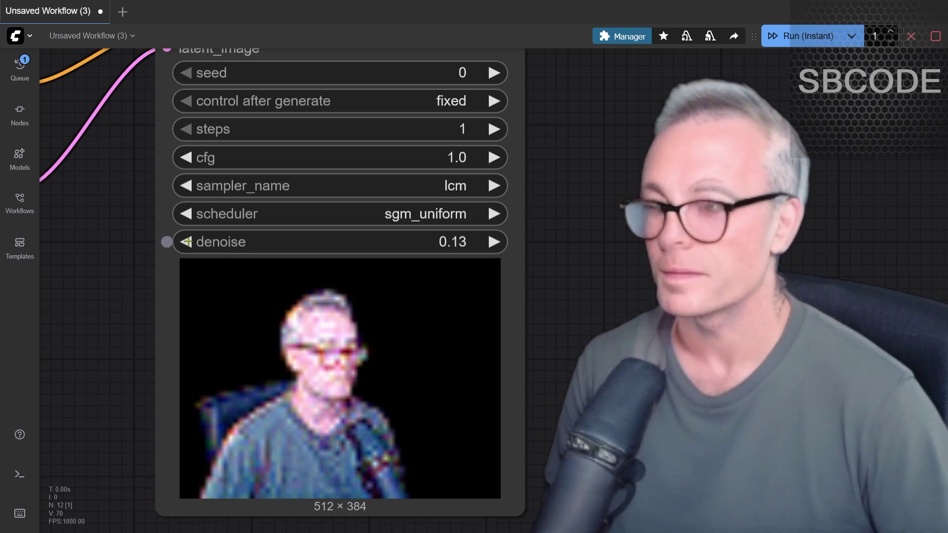
left_click(187, 241)
left_click(187, 241)
left_click(187, 241)
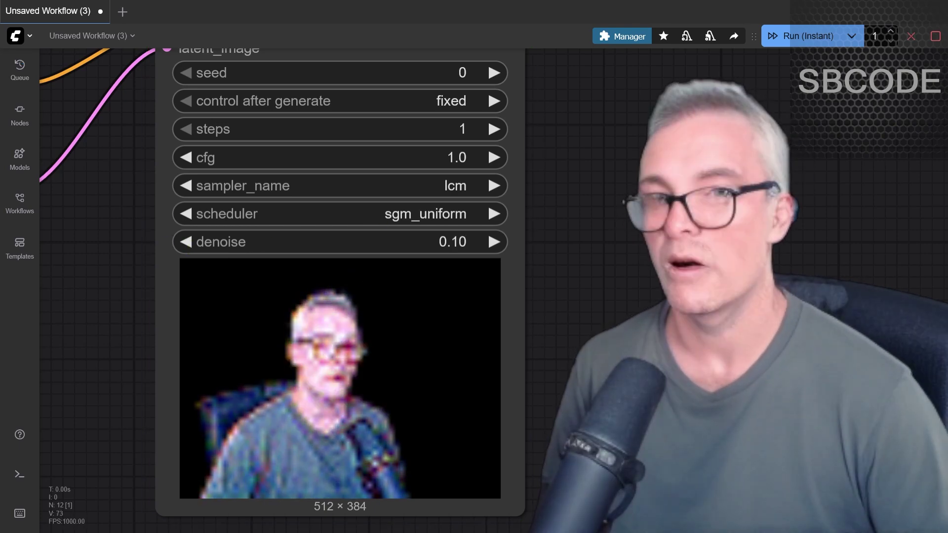
left_click_drag(435, 244, 473, 244)
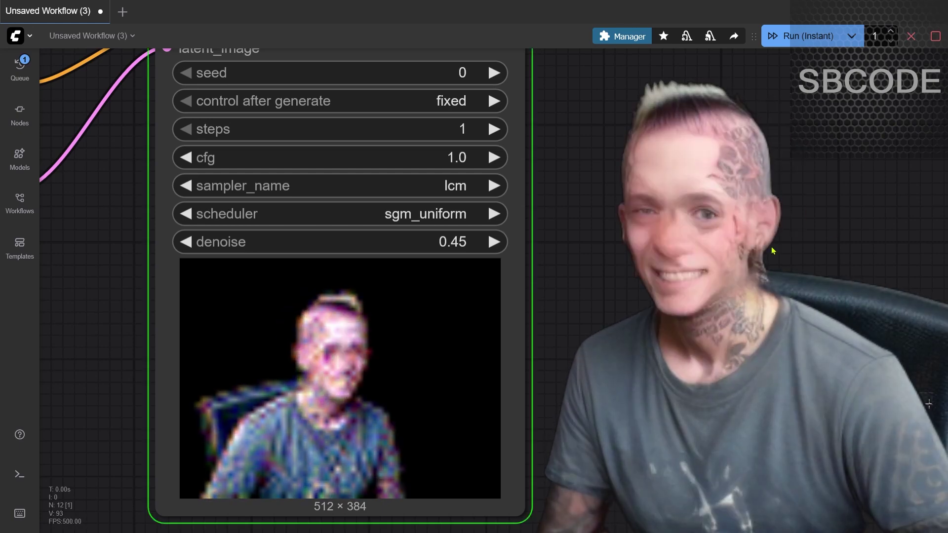
Set the KSampler's denoise to 0.3.
left_click_drag(623, 227, 773, 282)
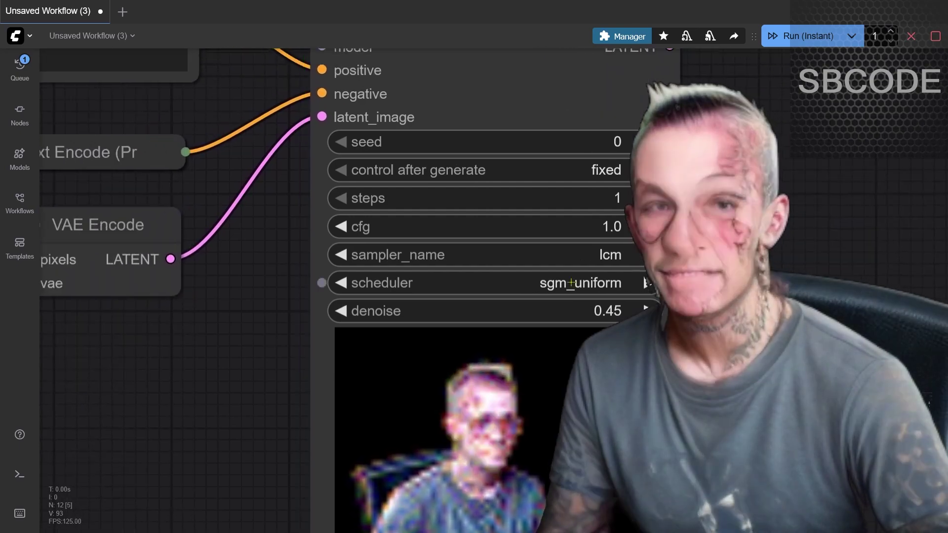
left_click_drag(208, 266, 632, 328)
left_click_drag(253, 371, 301, 375)
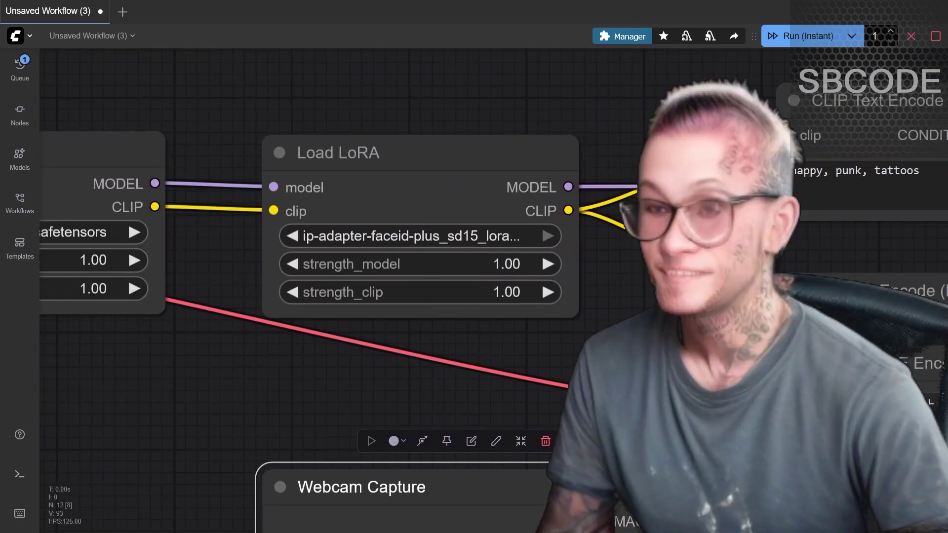
left_click_drag(703, 344, 419, 189)
left_click_drag(703, 372, 241, 235)
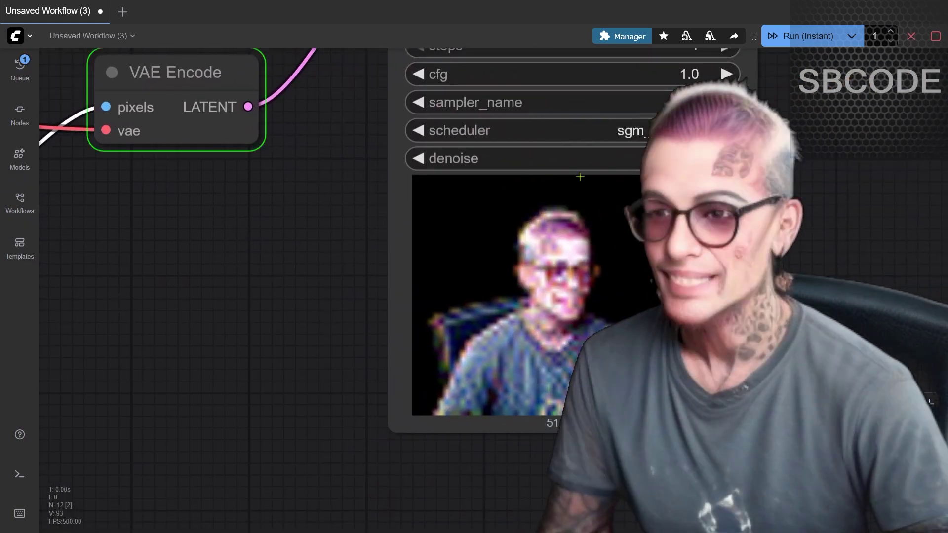
left_click(493, 159)
type(".3")
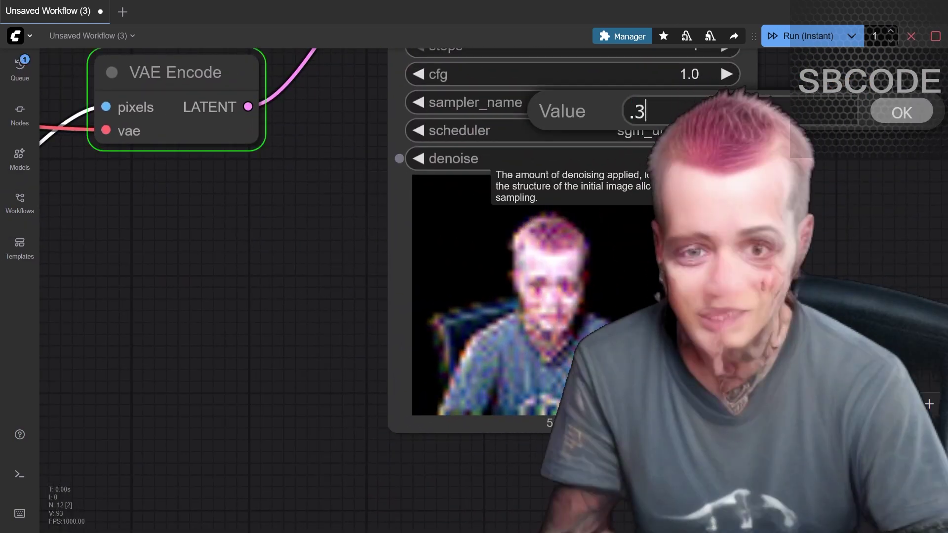
key("Return")
Inspect both Load LoRA nodes, listing the available LoRA files and keeping the ip-adapter-faceid-plus_sd15_lora selection.
left_click_drag(261, 273, 534, 336)
left_click_drag(444, 318, 622, 372)
left_click_drag(359, 169, 469, 221)
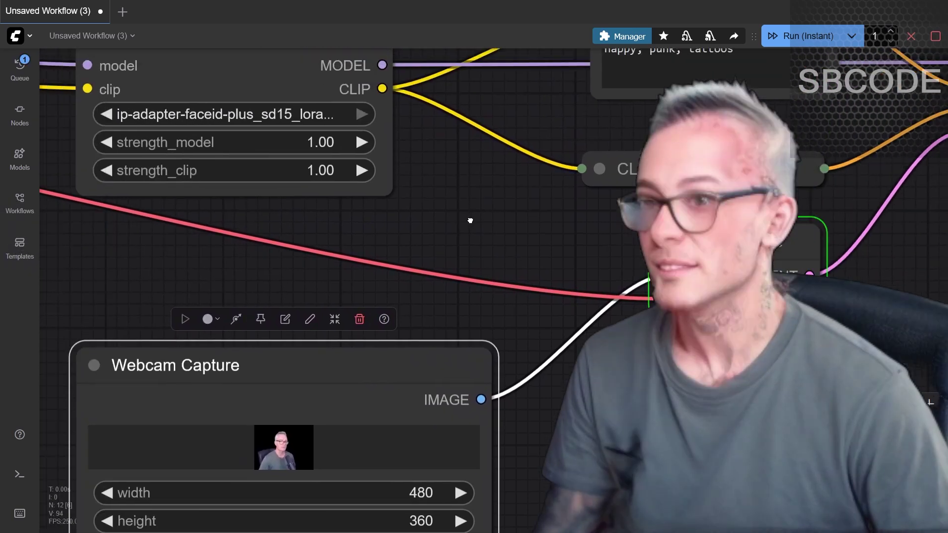
left_click_drag(301, 123, 506, 184)
left_click_drag(359, 169, 372, 218)
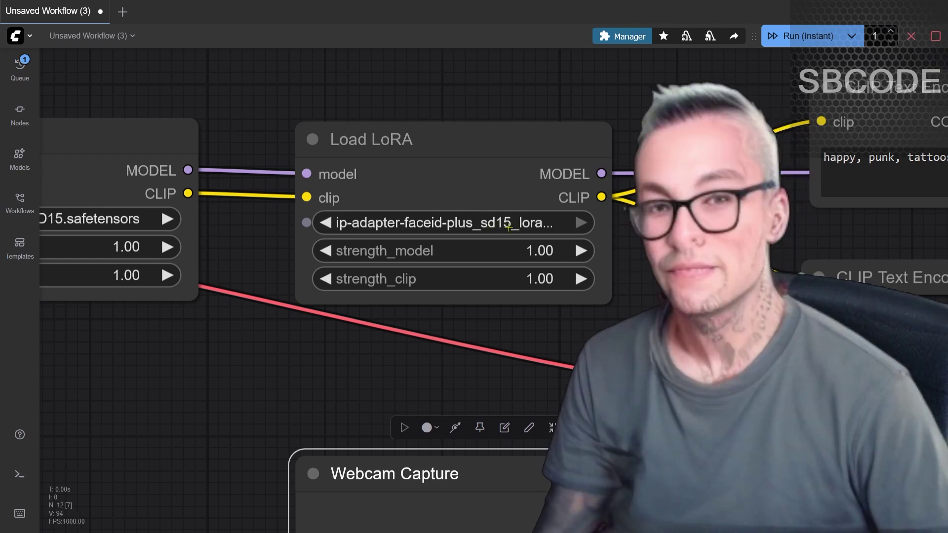
left_click(533, 223)
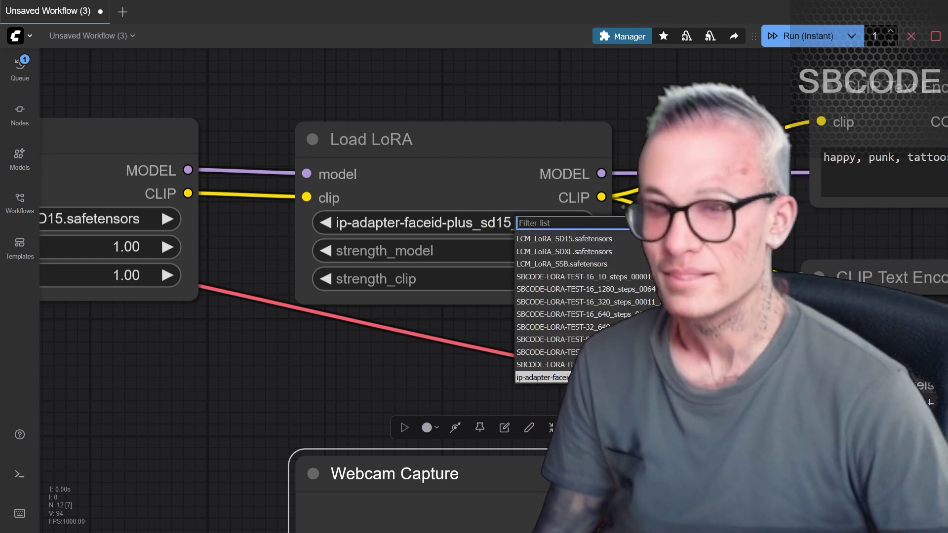
left_click(534, 373)
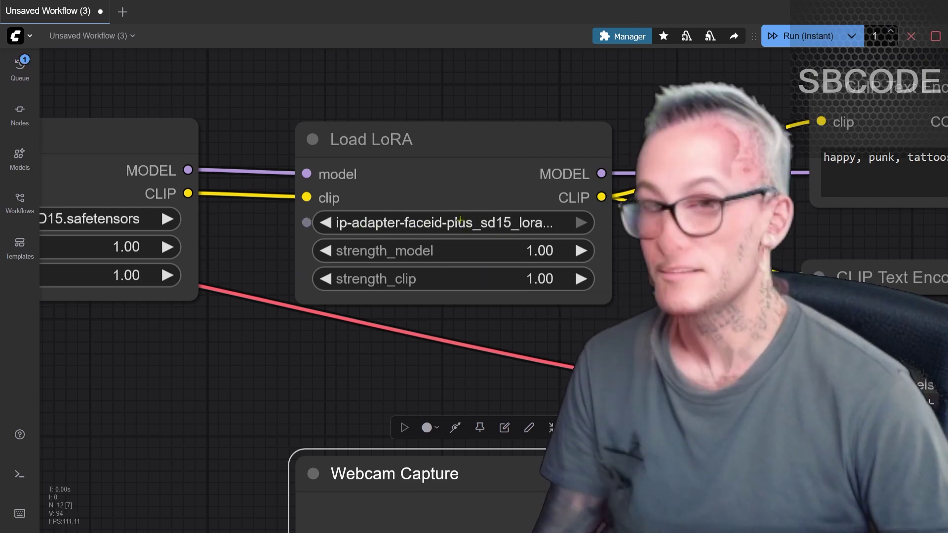
left_click_drag(165, 375, 513, 384)
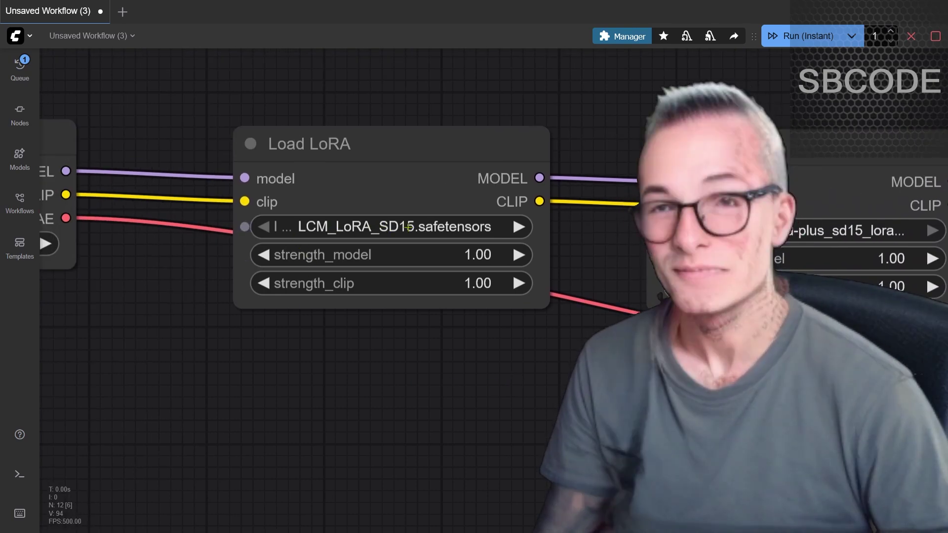
left_click_drag(730, 386, 175, 319)
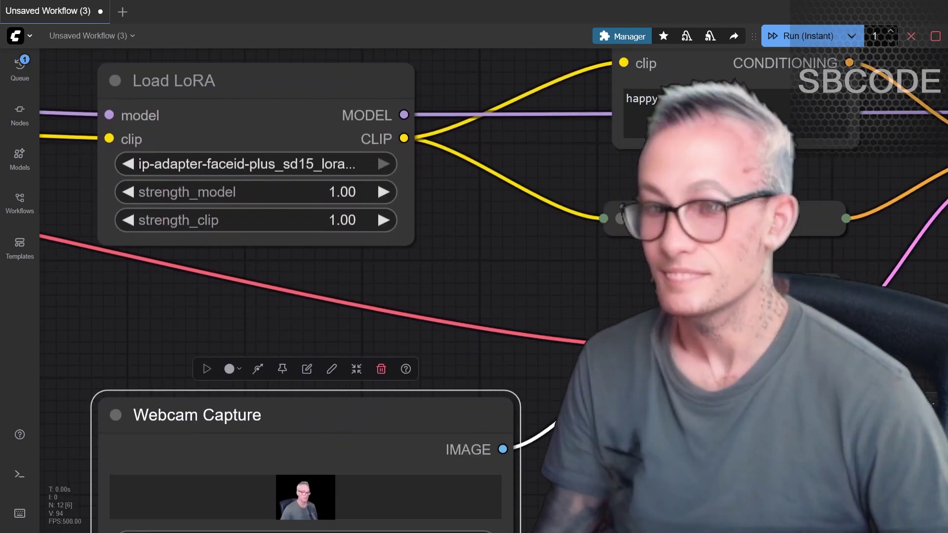
Raise the KSampler's steps past 3 to compare the effect on the image and return them to 1.
left_click_drag(909, 422, 144, 381)
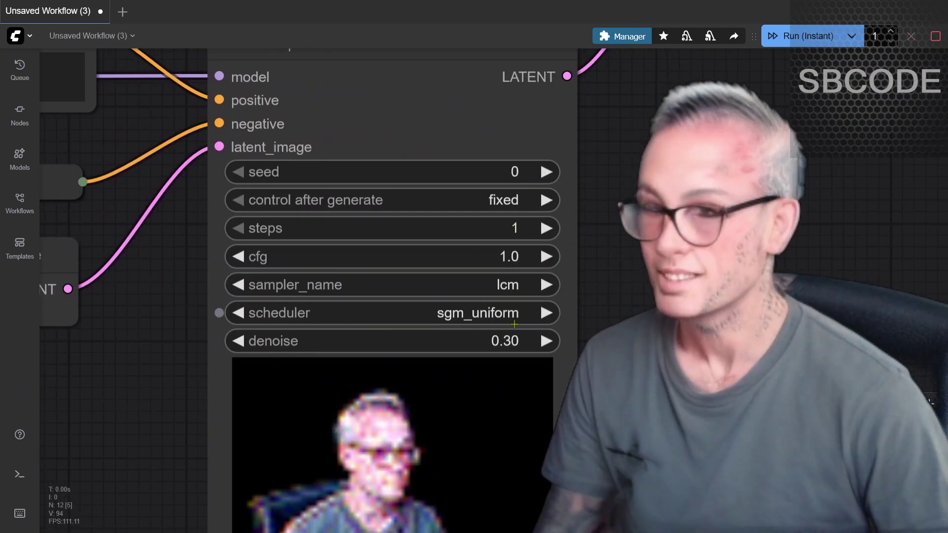
left_click(545, 228)
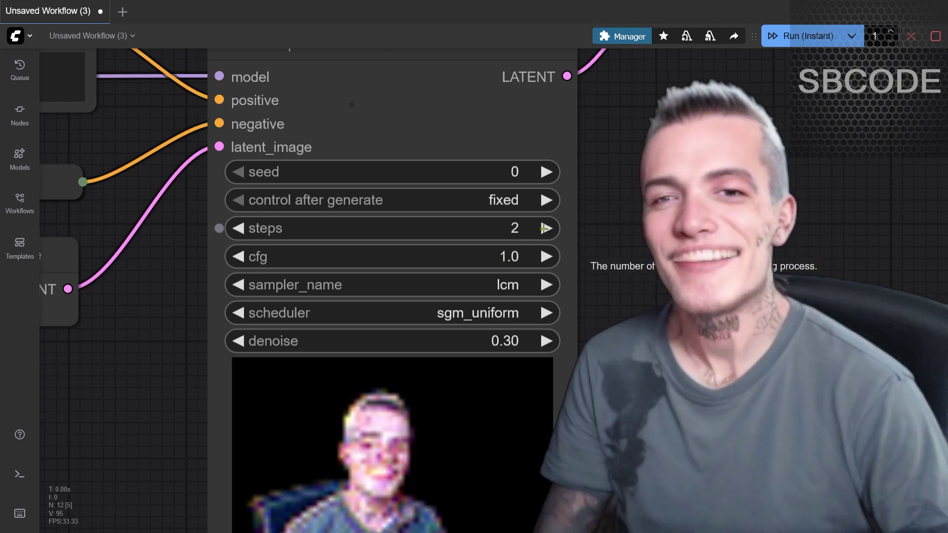
left_click(545, 228)
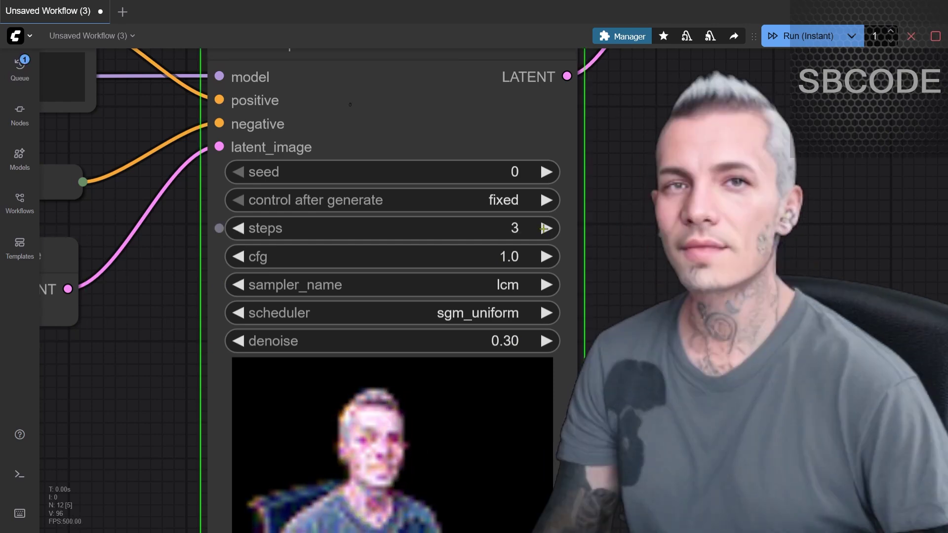
left_click(543, 228)
left_click(239, 228)
left_click(238, 229)
left_click(238, 228)
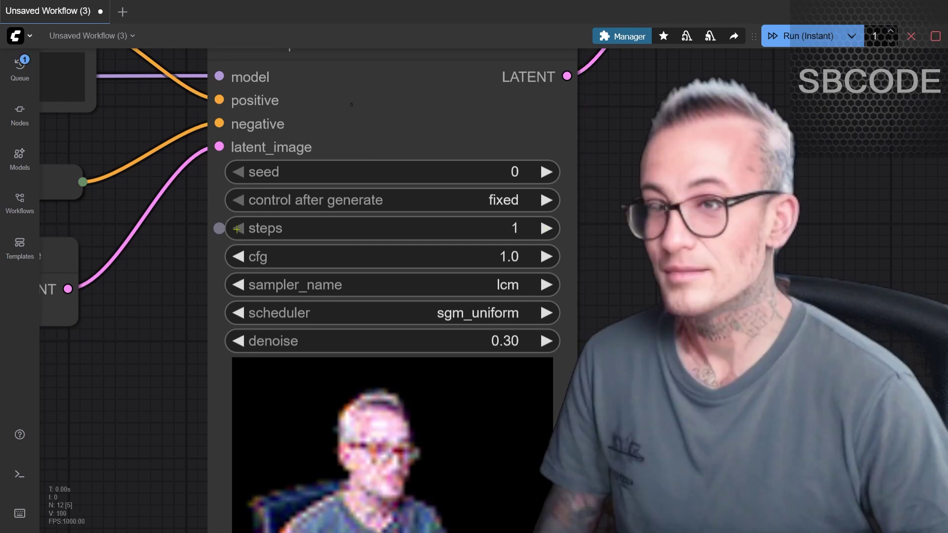
Examine the path from Webcam Capture through the KSampler and VAE Decode to the Virtual Camera Output node and its settings.
scroll(572, 264, "down", 3)
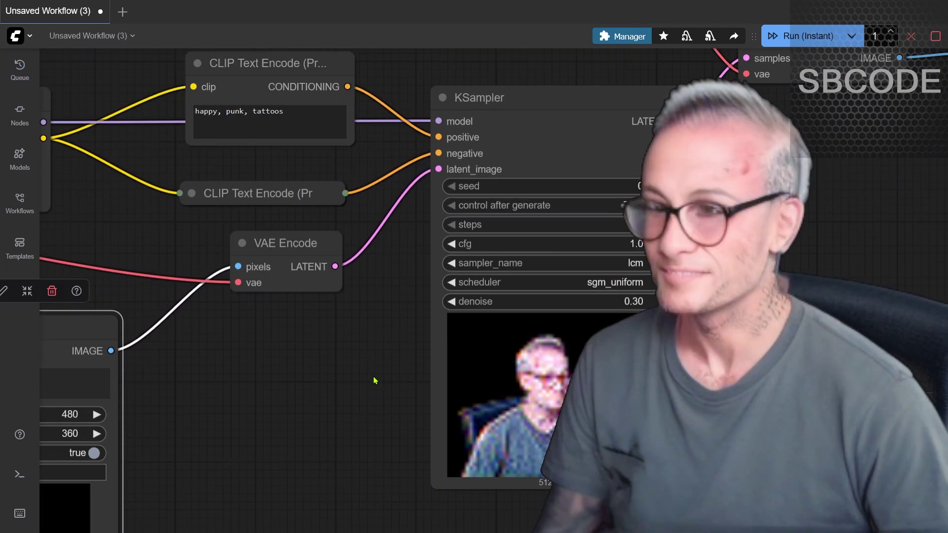
left_click_drag(376, 380, 516, 407)
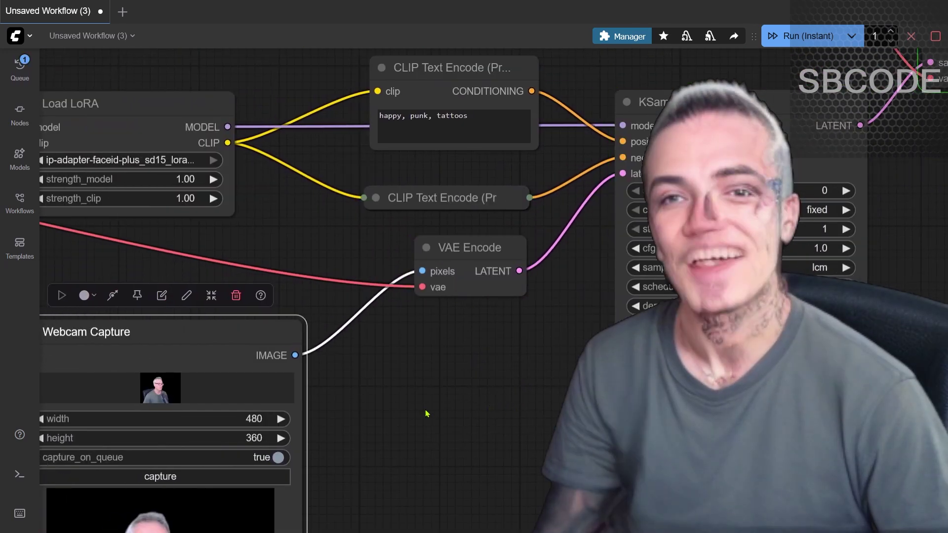
left_click_drag(426, 413, 463, 409)
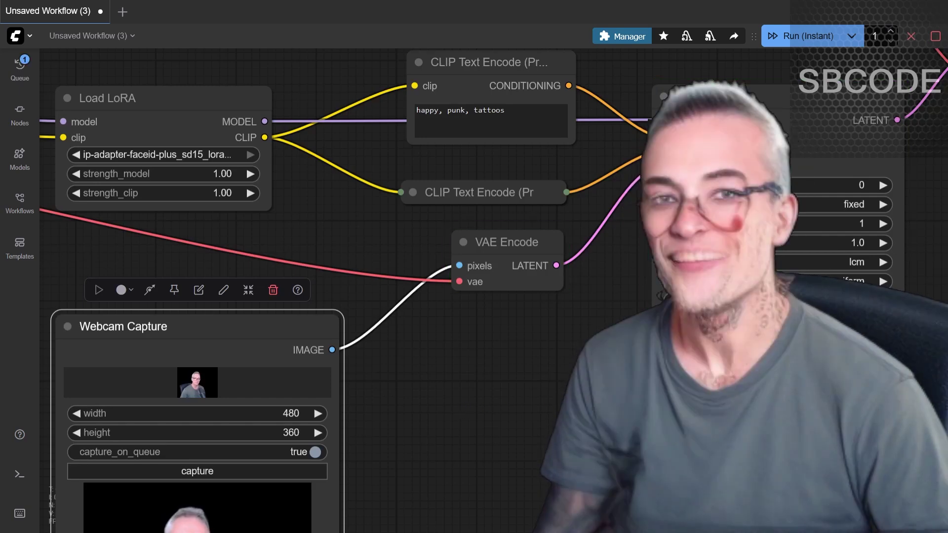
left_click_drag(543, 346, 428, 385)
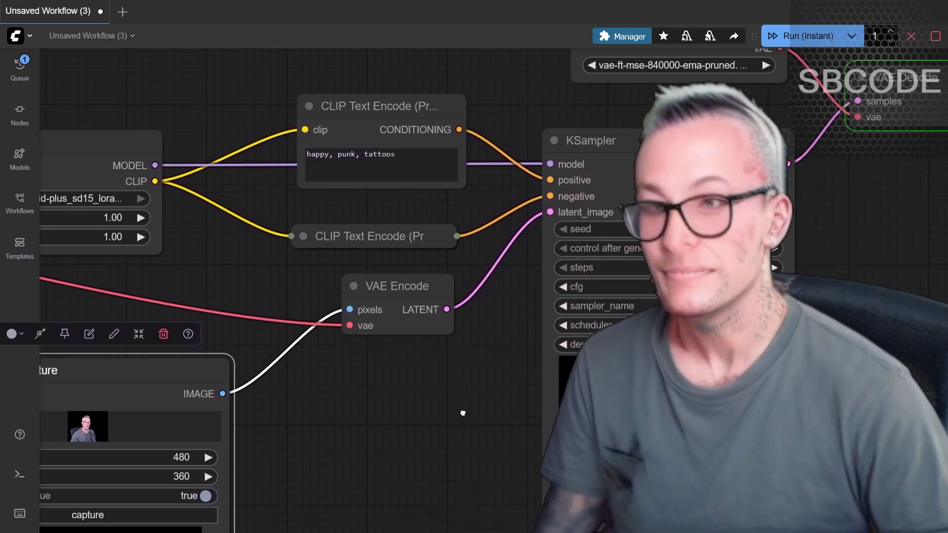
left_click_drag(617, 346, 427, 345)
left_click_drag(724, 238, 463, 323)
scroll(634, 312, "up", 2)
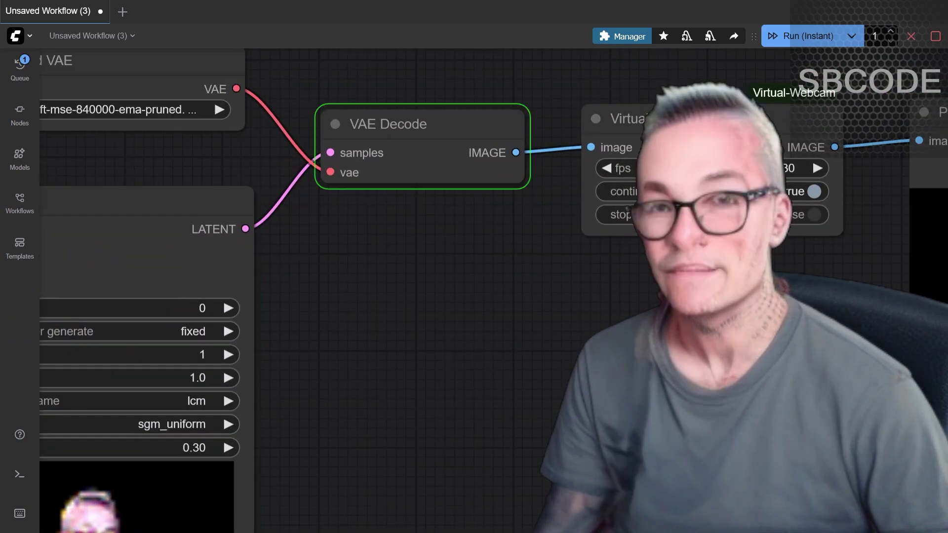
left_click_drag(736, 296, 480, 369)
scroll(478, 367, "up", 3)
left_click(412, 136)
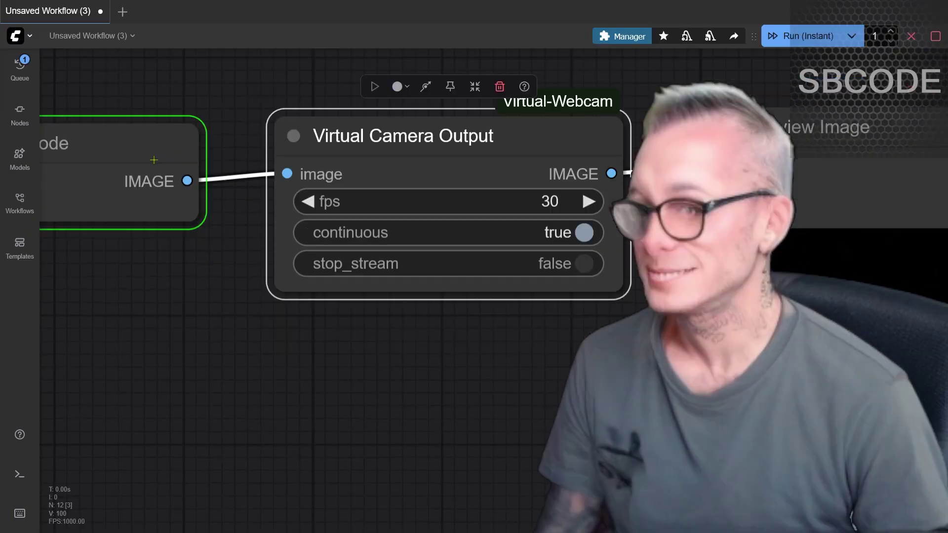
Change the Load Checkpoint node's model to cardosAnime_v20.safetensors.
scroll(324, 297, "down", 6)
left_click_drag(321, 323, 681, 306)
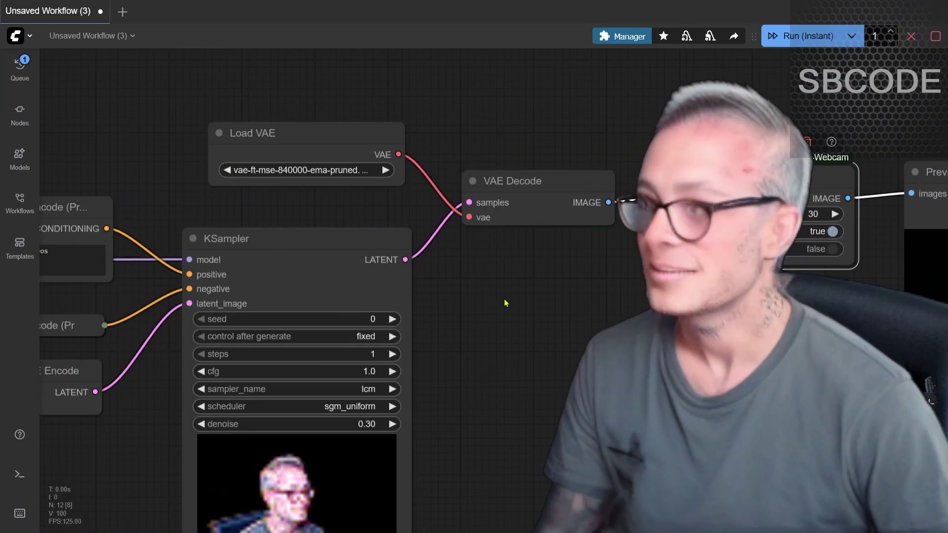
left_click_drag(425, 305, 712, 294)
left_click_drag(155, 330, 652, 234)
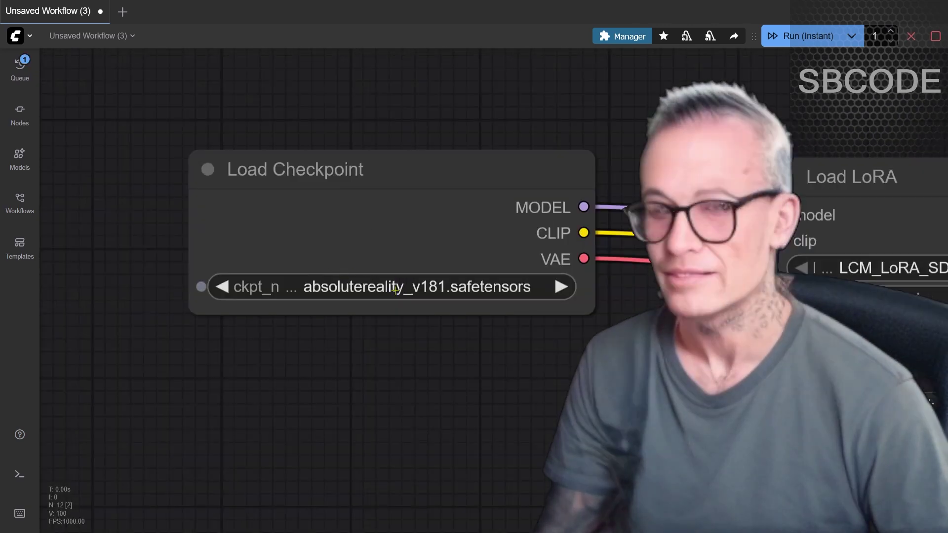
left_click(426, 291)
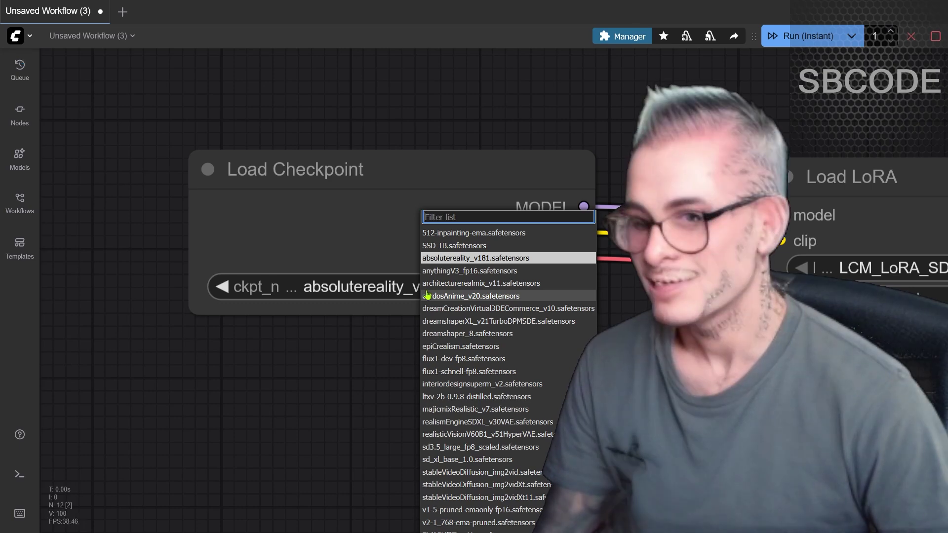
left_click(455, 295)
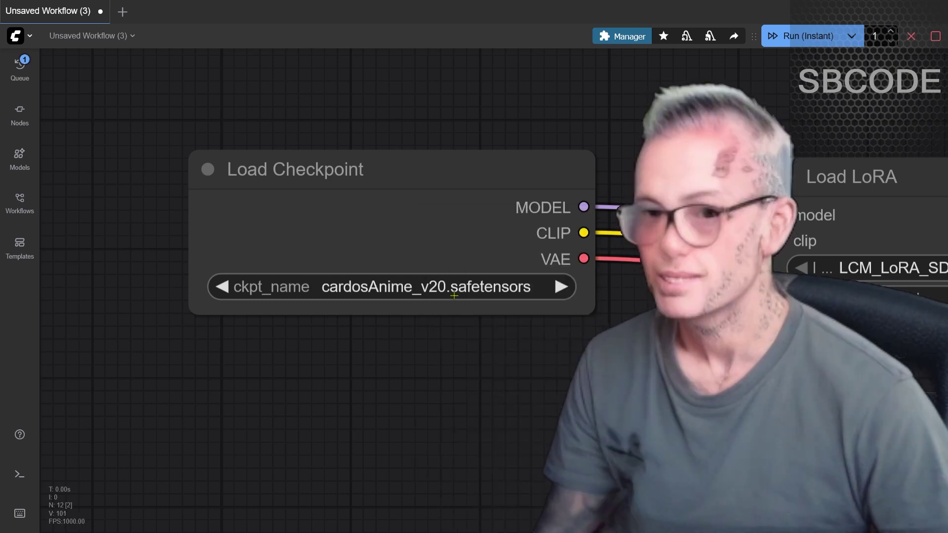
Set the KSampler's denoise to 0.2.
left_click_drag(839, 394, 464, 375)
left_click_drag(903, 411, 484, 403)
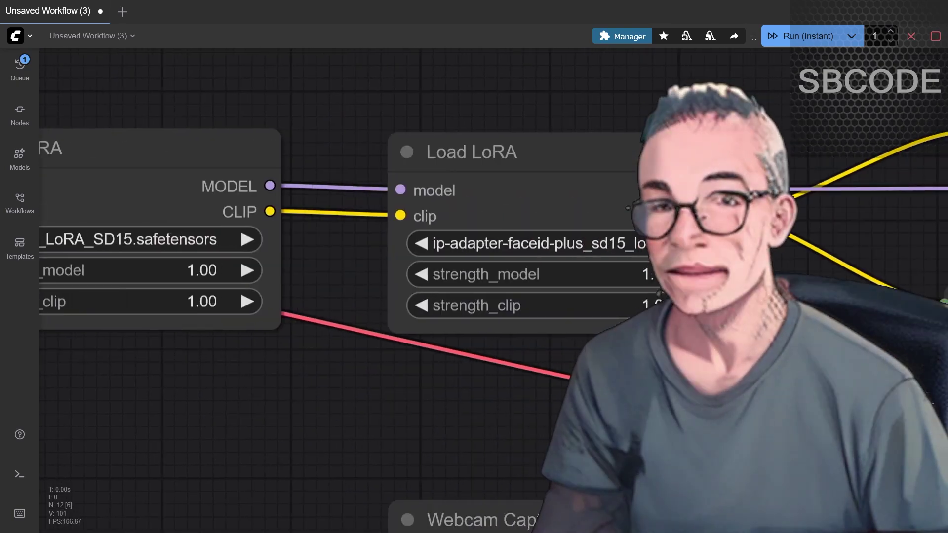
left_click_drag(661, 395, 471, 388)
left_click_drag(657, 375, 392, 379)
left_click_drag(809, 402, 180, 230)
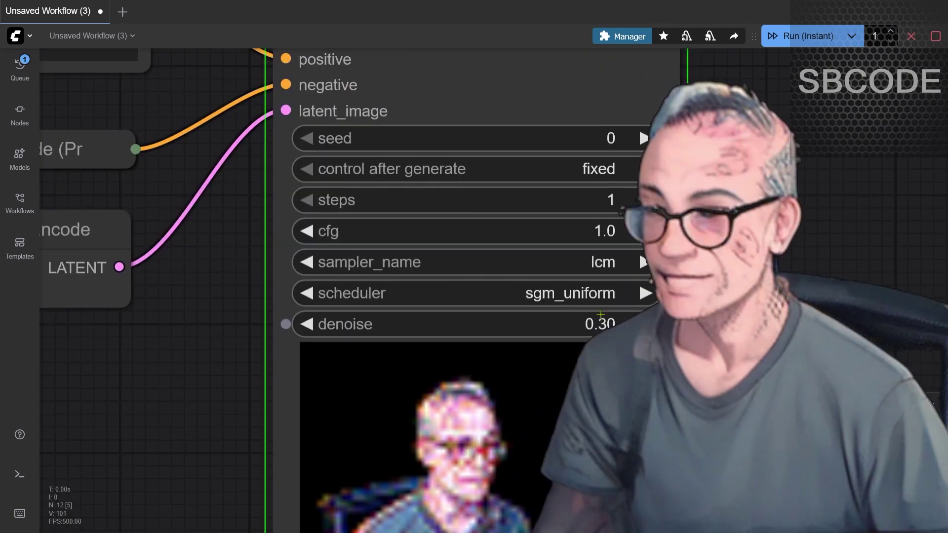
left_click(508, 324)
type(".2")
key("Return")
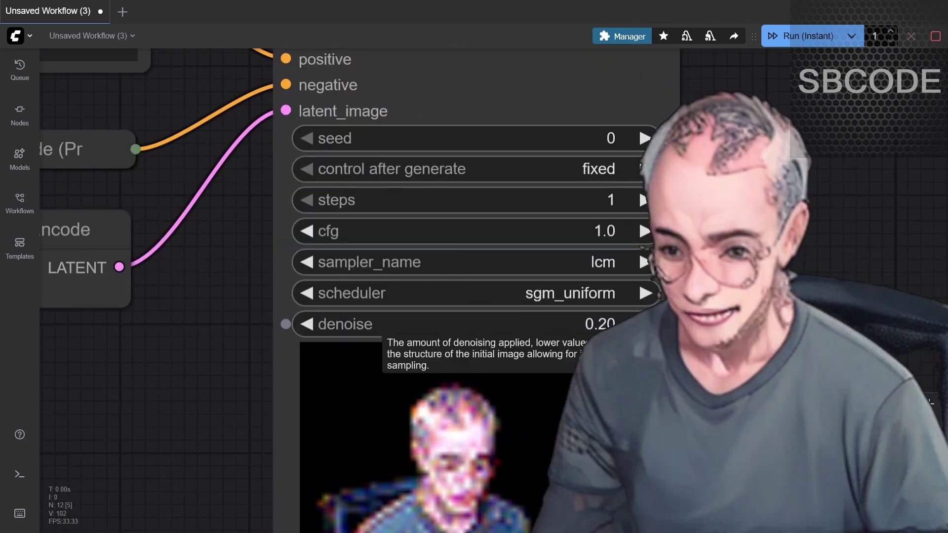
Examine the positive prompt text in the CLIP Text Encode node.
left_click_drag(809, 395, 741, 443)
left_click_drag(163, 277, 390, 372)
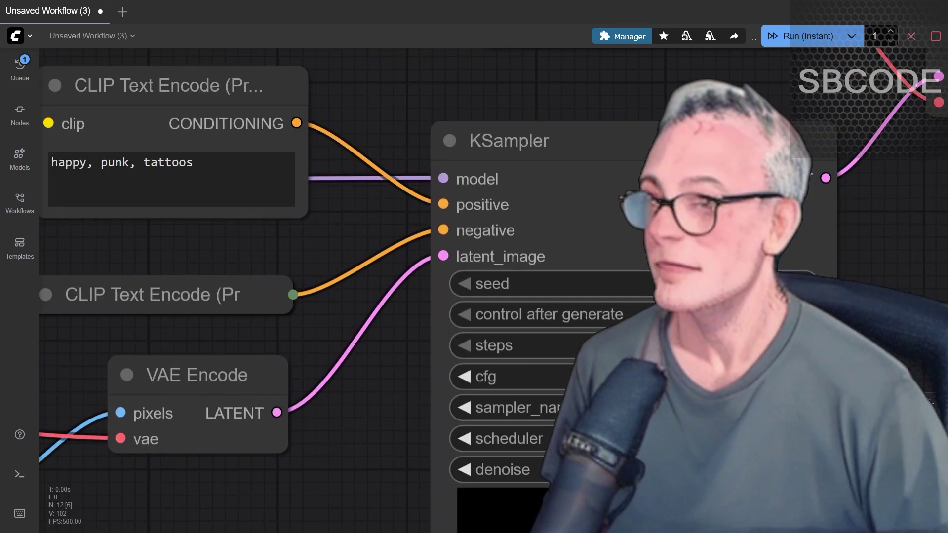
left_click_drag(213, 232, 487, 296)
left_click(458, 230)
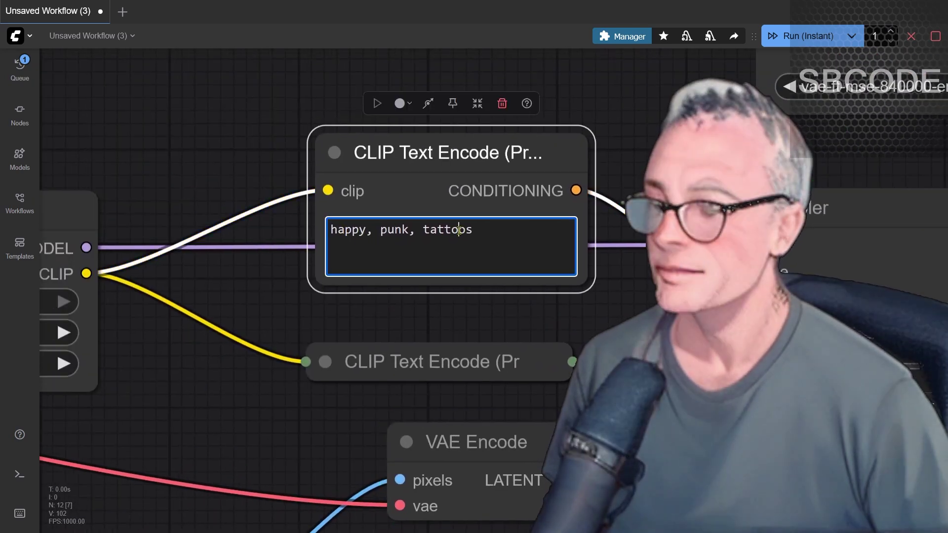
left_click(346, 230)
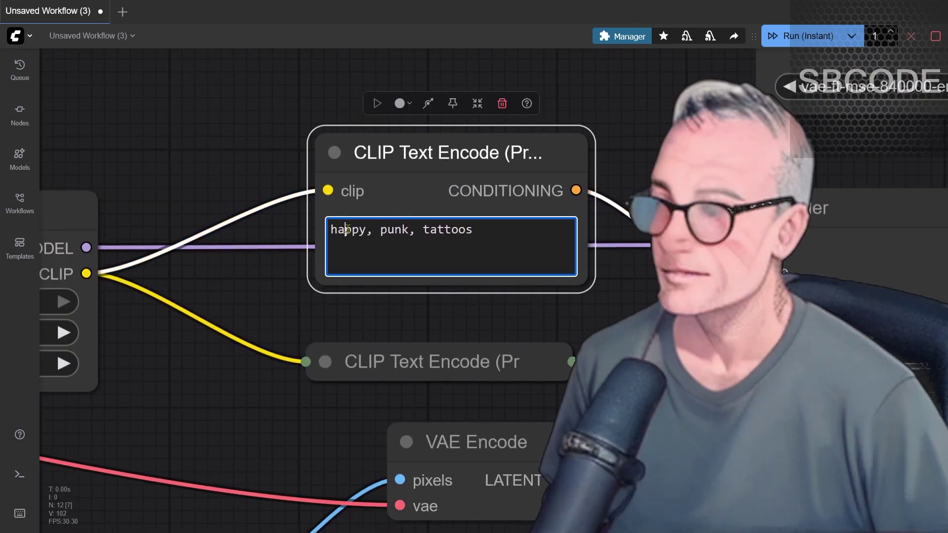
Bypass the ip-adapter-faceid-plus_sd15_lora Load LoRA node and re-enable it to compare the effect on the image.
left_click_drag(195, 401, 689, 386)
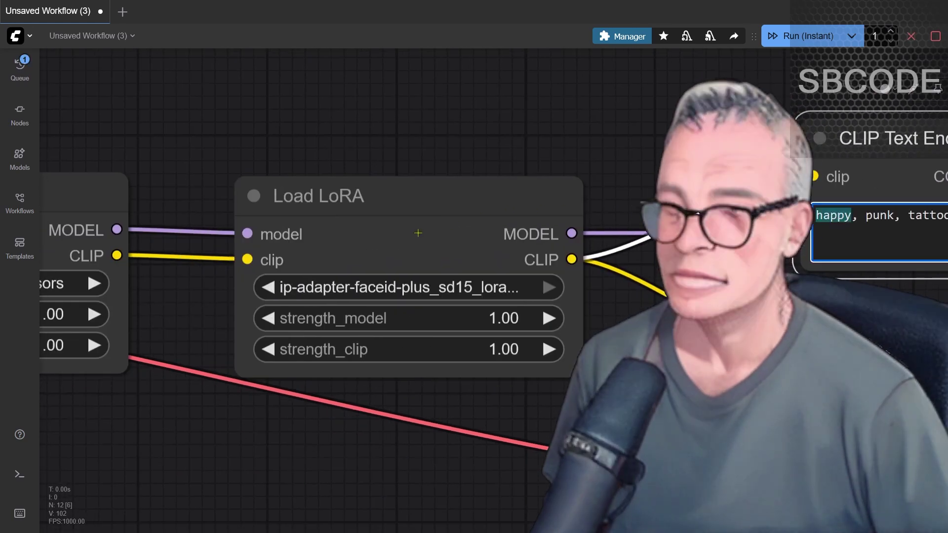
left_click(386, 199)
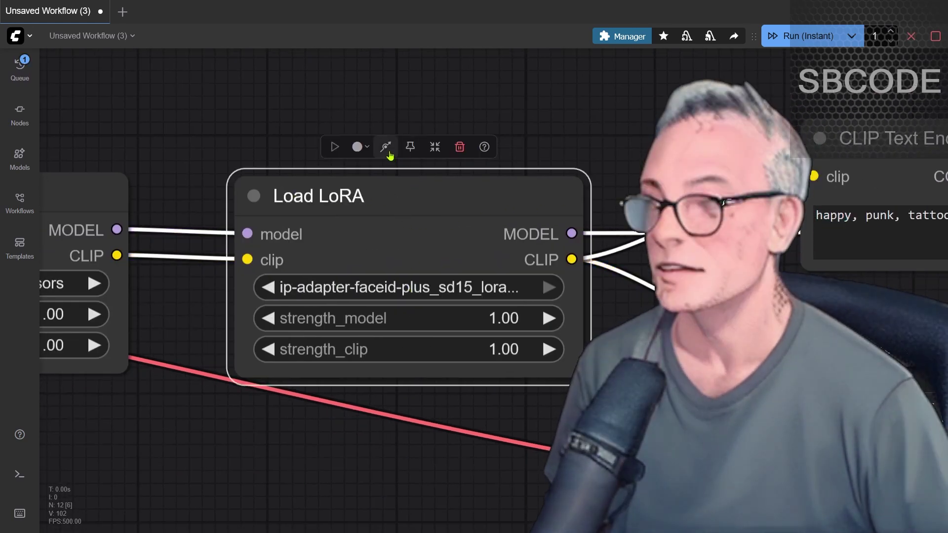
left_click(387, 150)
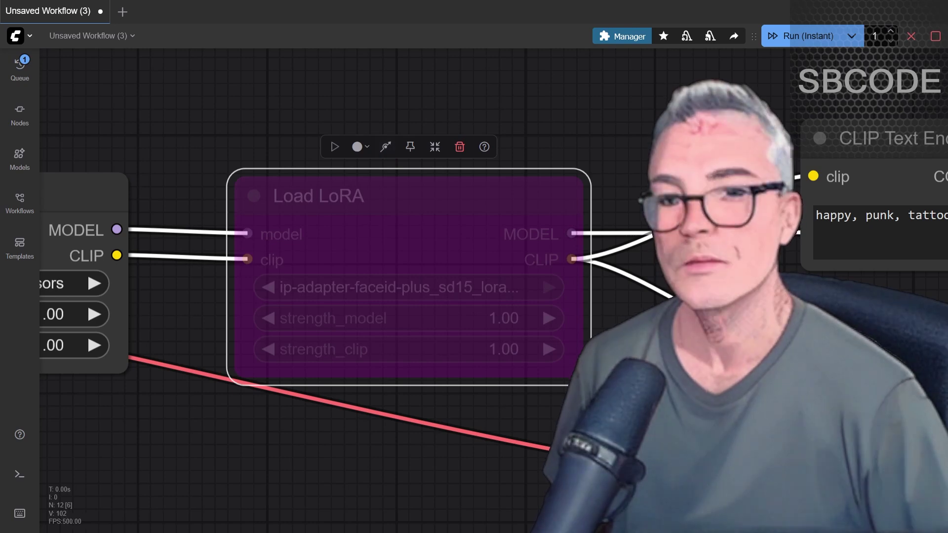
left_click_drag(694, 408, 483, 412)
left_click(386, 171)
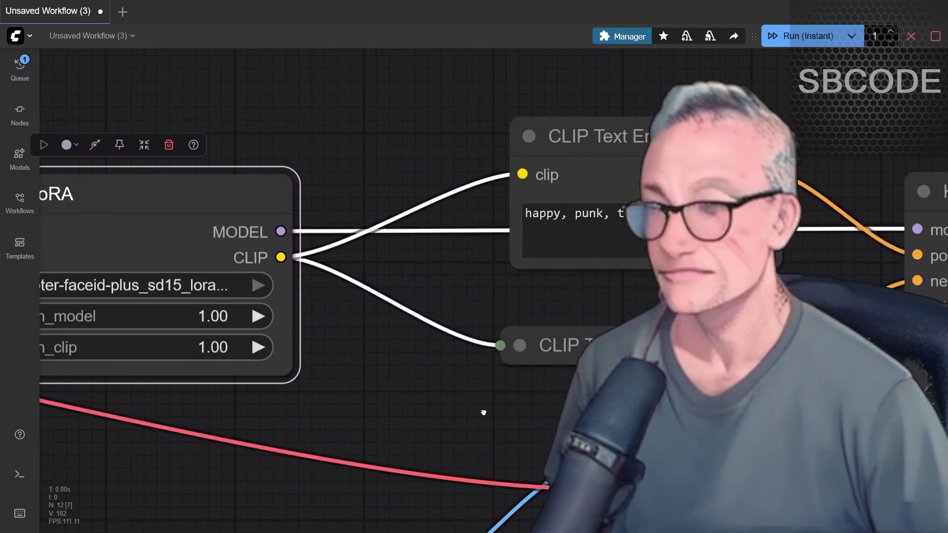
Replace the word "happy" with "angry" in the positive CLIP Text Encode prompt.
left_click_drag(715, 508, 411, 394)
left_click_drag(520, 455, 305, 345)
scroll(417, 412, "down", 3)
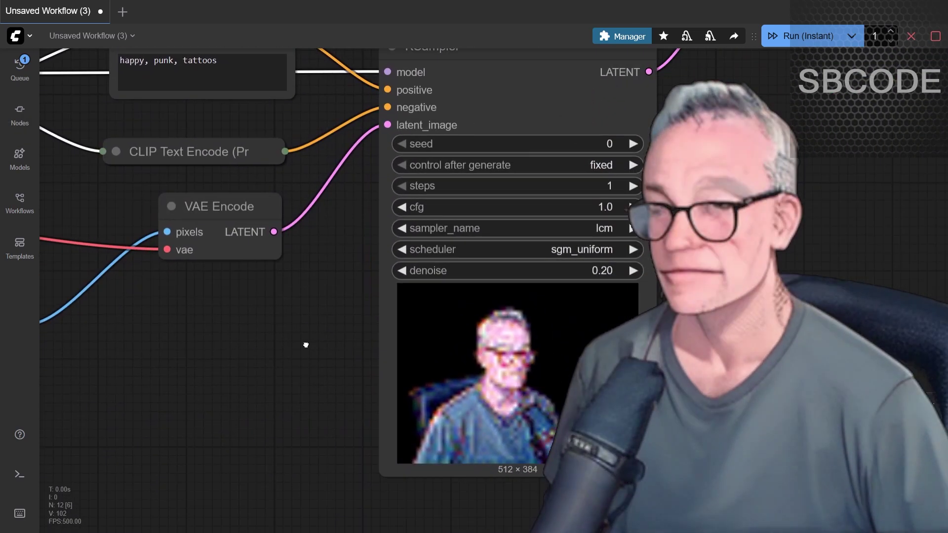
left_click_drag(275, 315, 723, 421)
left_click_drag(485, 296, 445, 319)
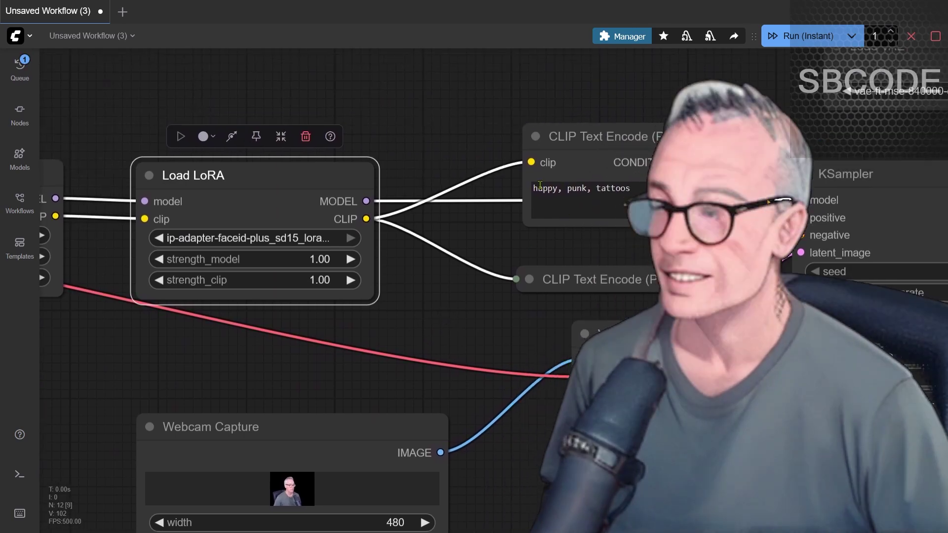
double_click(542, 188)
type("angry")
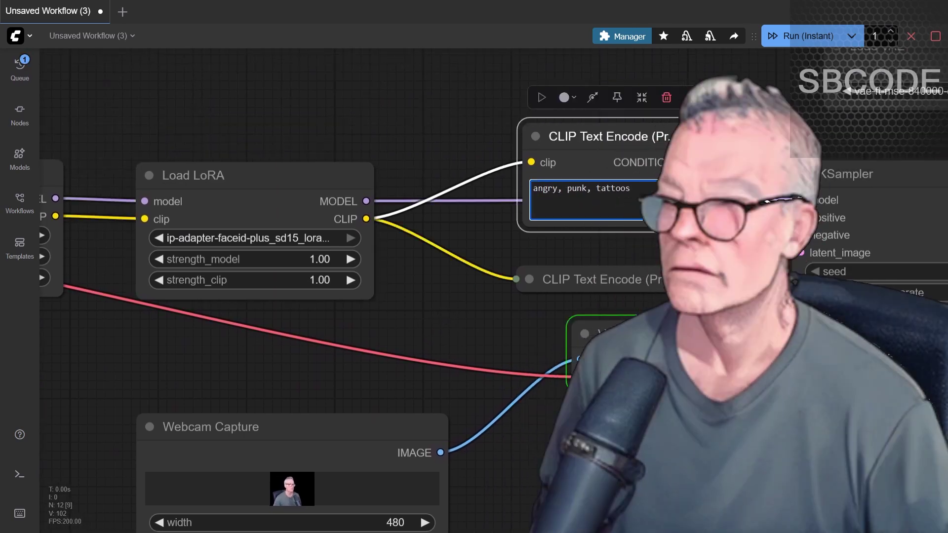
Replace the word "angry" with "sad" in the positive prompt and check the output along the workflow.
left_click_drag(711, 470, 289, 413)
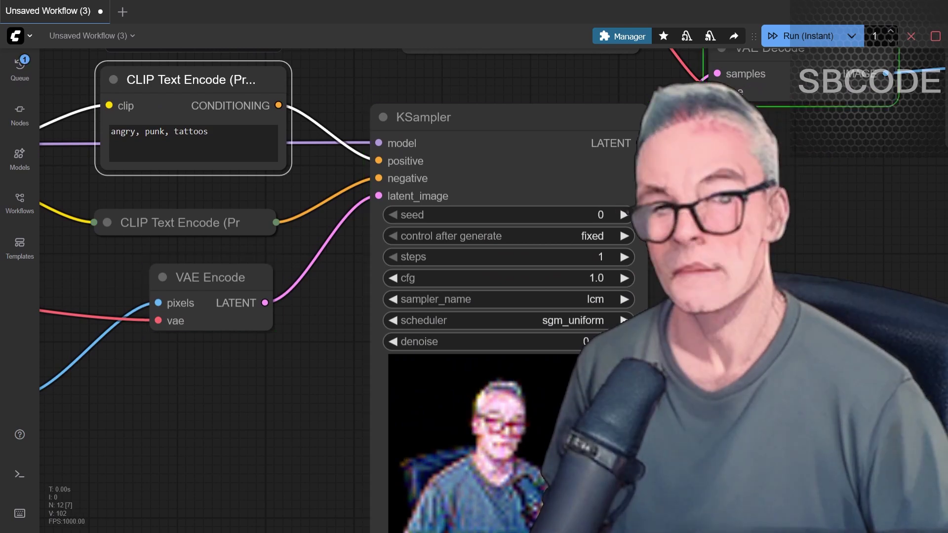
left_click_drag(114, 249, 387, 287)
double_click(394, 169)
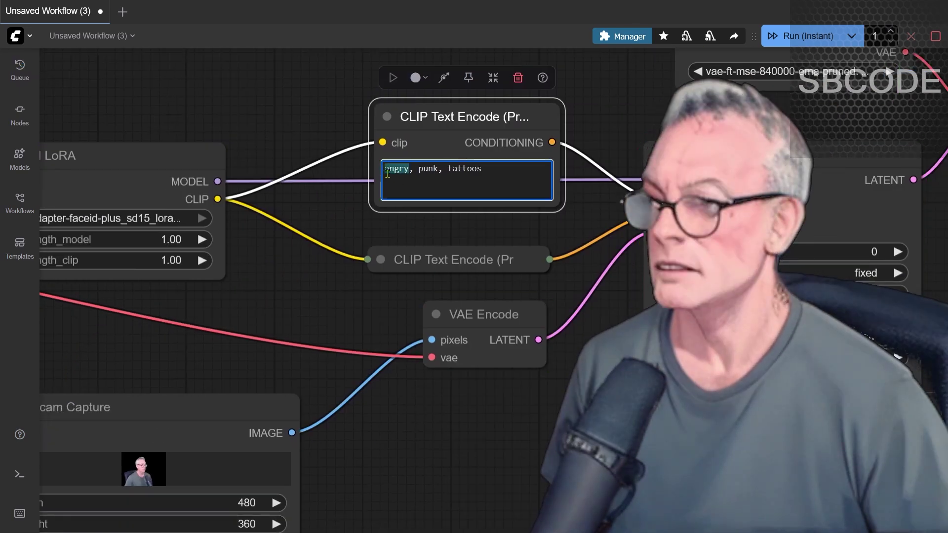
type("sad")
left_click_drag(494, 460, 240, 468)
scroll(240, 468, "down", 1)
scroll(363, 305, "down", 4)
left_click_drag(690, 165, 495, 149)
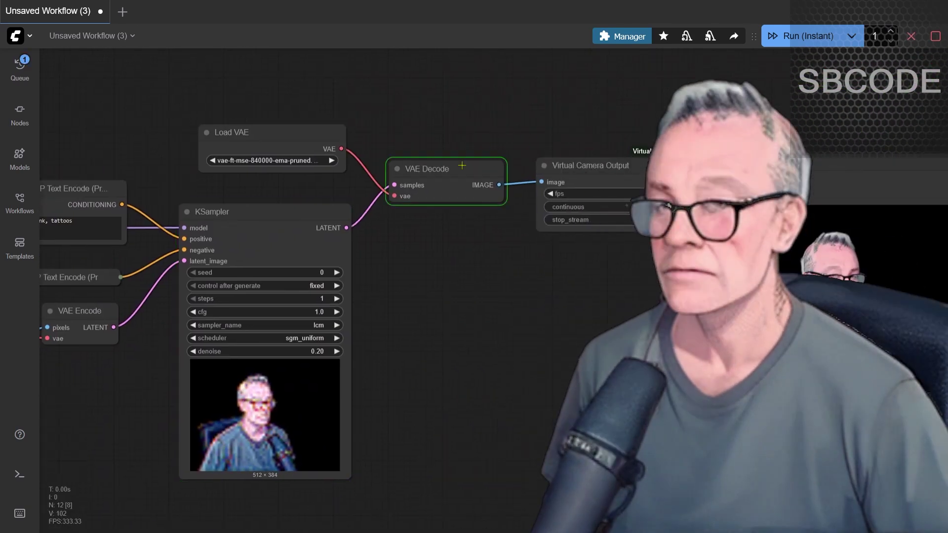
Move the KSampler and positive CLIP Text Encode nodes closer together, and replace the whole positive prompt with "chimpanzee".
scroll(120, 389, "up", 6)
left_click_drag(119, 388, 236, 489)
left_click_drag(134, 168, 153, 167)
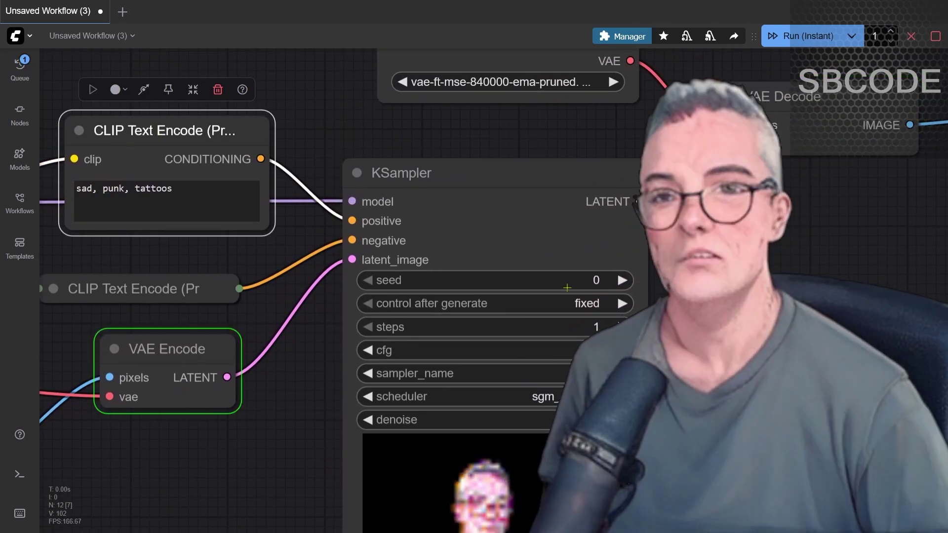
left_click_drag(492, 172, 434, 142)
left_click_drag(210, 132, 211, 152)
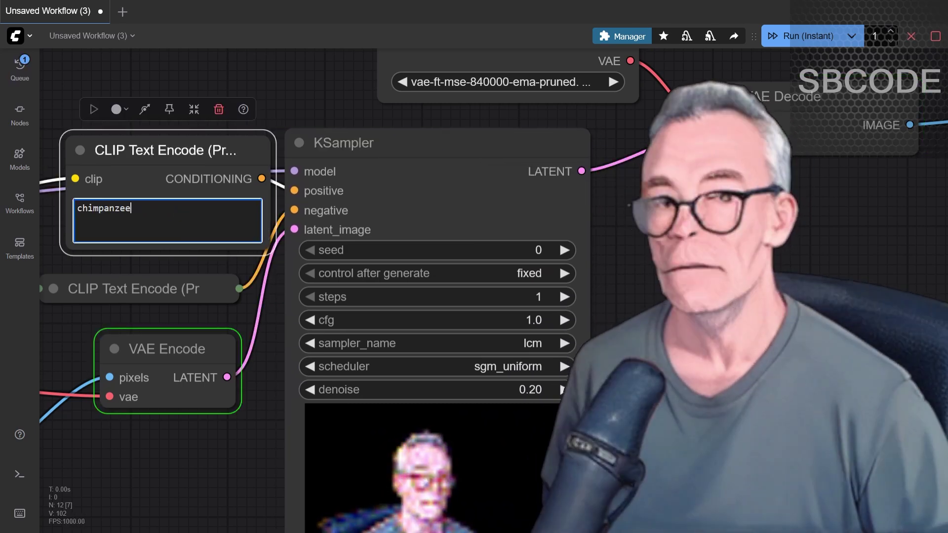
Raise the KSampler's denoise to 0.36.
mouse_move(560, 389)
left_mouse_down()
mouse_move(512, 390)
mouse_move(562, 391)
left_mouse_up()
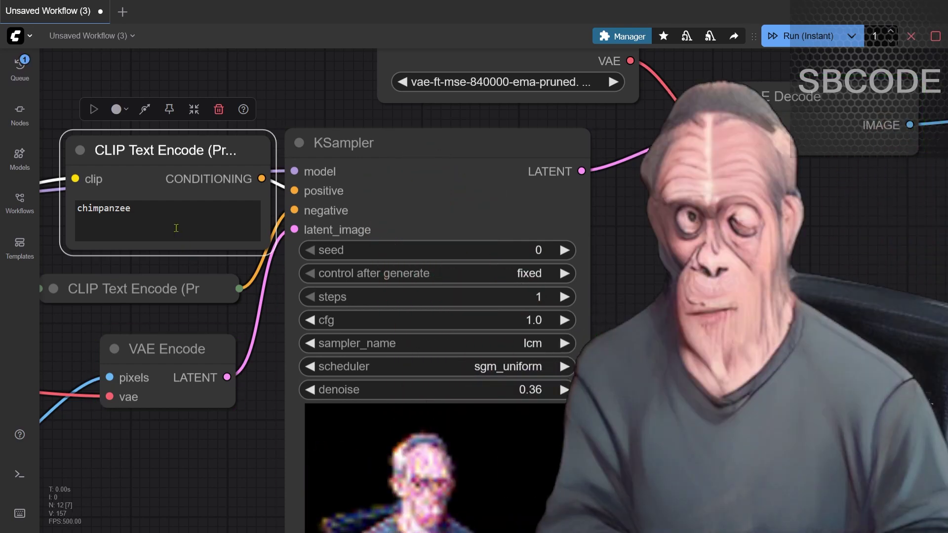
Replace the positive prompt with "swirly eyes" and set the KSampler's denoise to 0.38.
left_click(175, 228)
key("ctrl+a")
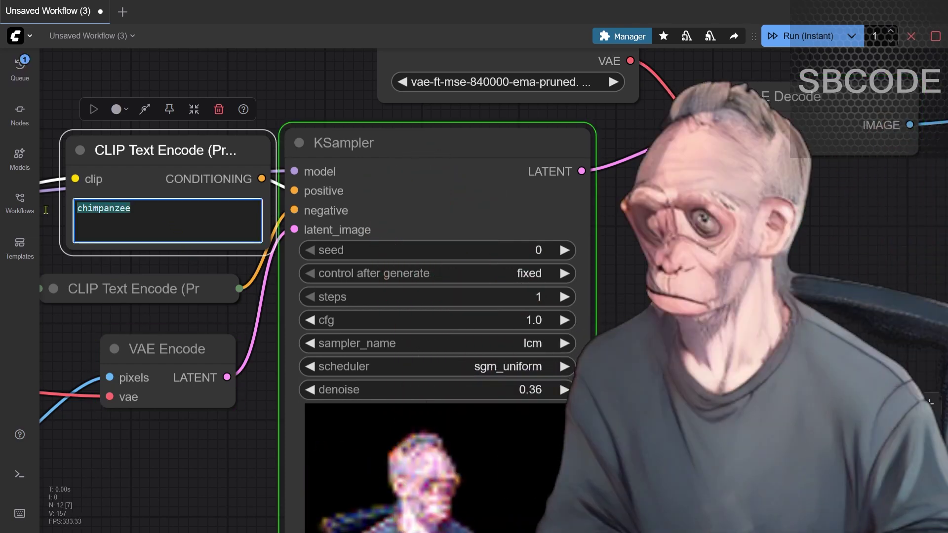
type("swirly eyes")
left_click(177, 265)
left_click_drag(520, 388, 497, 390)
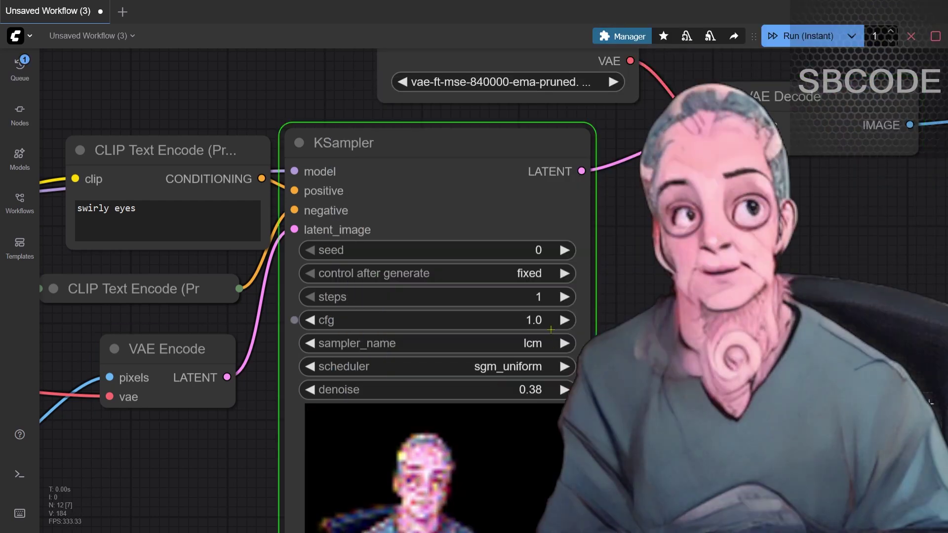
Set the KSampler's steps to 2 and its denoise to 0.41.
left_click(564, 297)
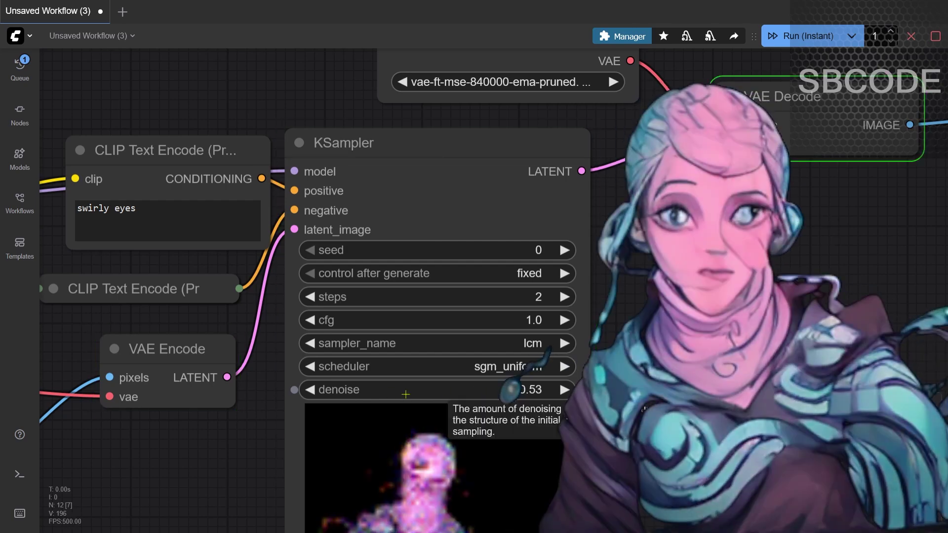
left_click_drag(495, 390, 487, 390)
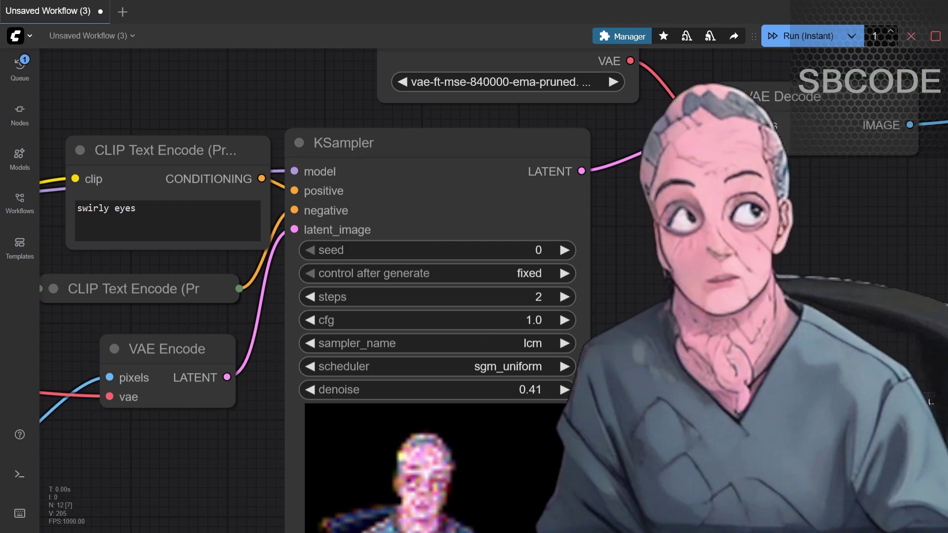
Replace the positive prompt with "alien" and set the KSampler's denoise to 0.31.
left_click(158, 227)
key("ctrl+a")
type("alien")
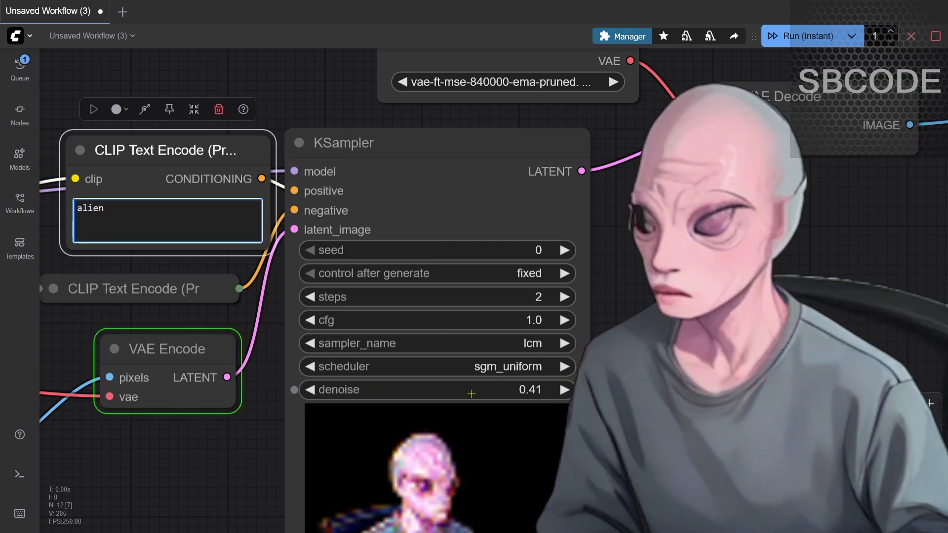
left_click_drag(512, 393, 500, 392)
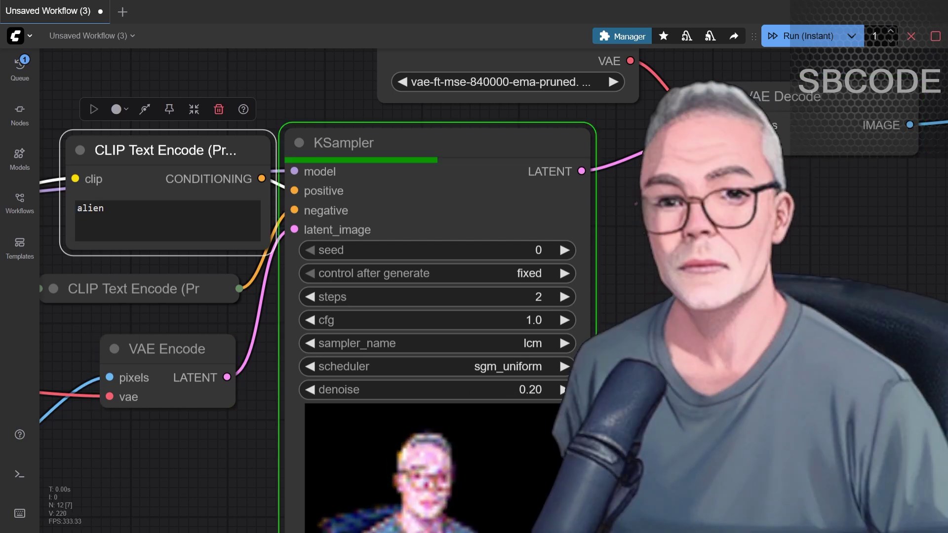
left_click(565, 390)
left_click(564, 389)
triple_click(565, 390)
triple_click(564, 390)
triple_click(565, 390)
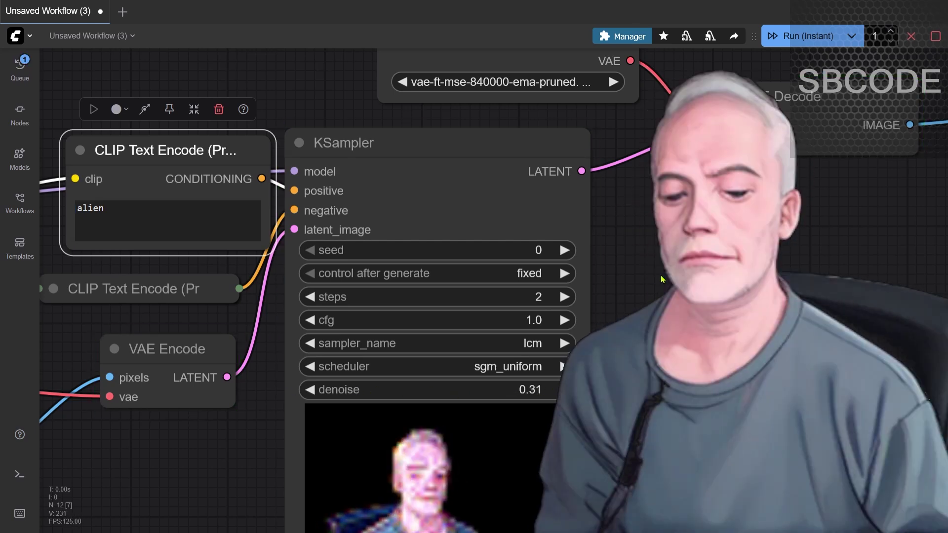
Switch the Load Checkpoint node's model to epiCrealism.safetensors.
left_click_drag(197, 472, 666, 424)
left_click_drag(236, 339, 586, 348)
left_click_drag(42, 327, 359, 327)
left_click_drag(228, 315, 451, 348)
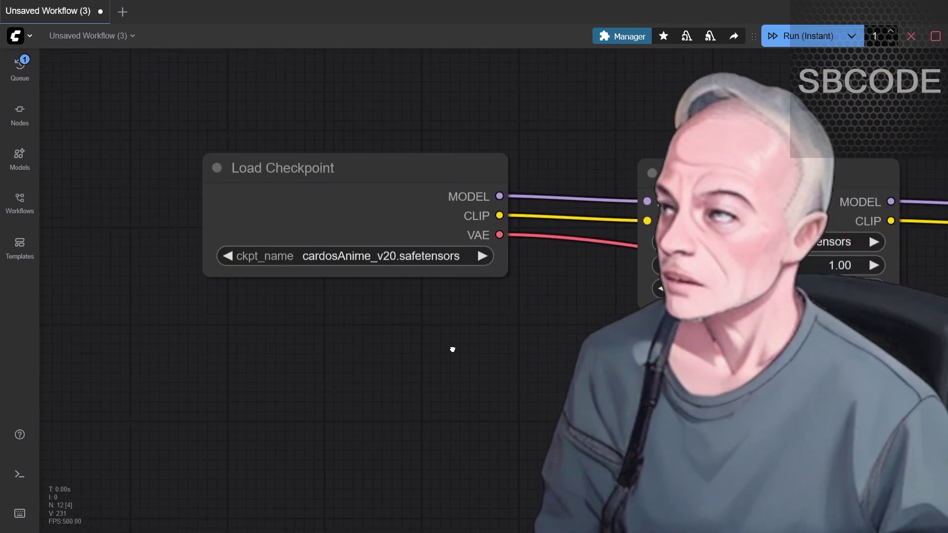
left_click_drag(381, 262, 455, 254)
left_click(455, 253)
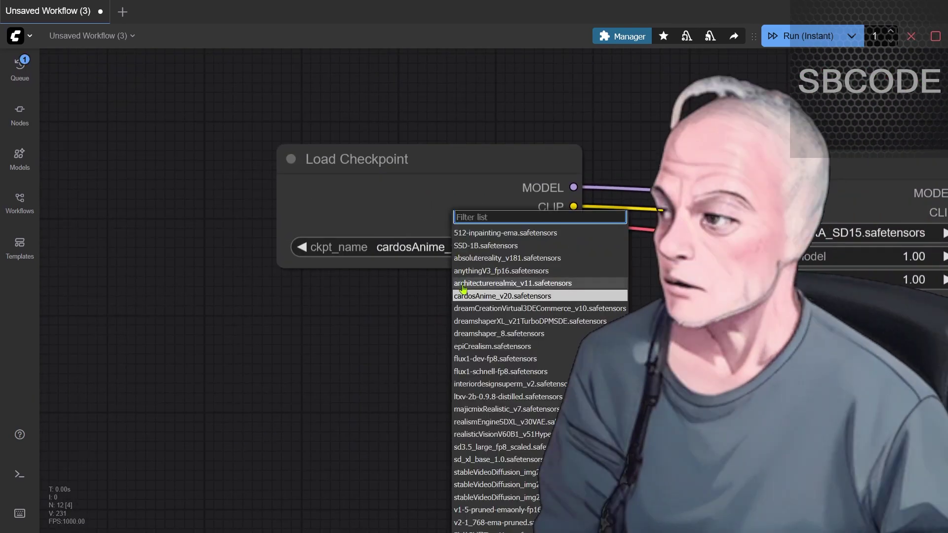
left_click(492, 346)
Set the KSampler's denoise to 0.25.
left_click_drag(823, 381, 429, 355)
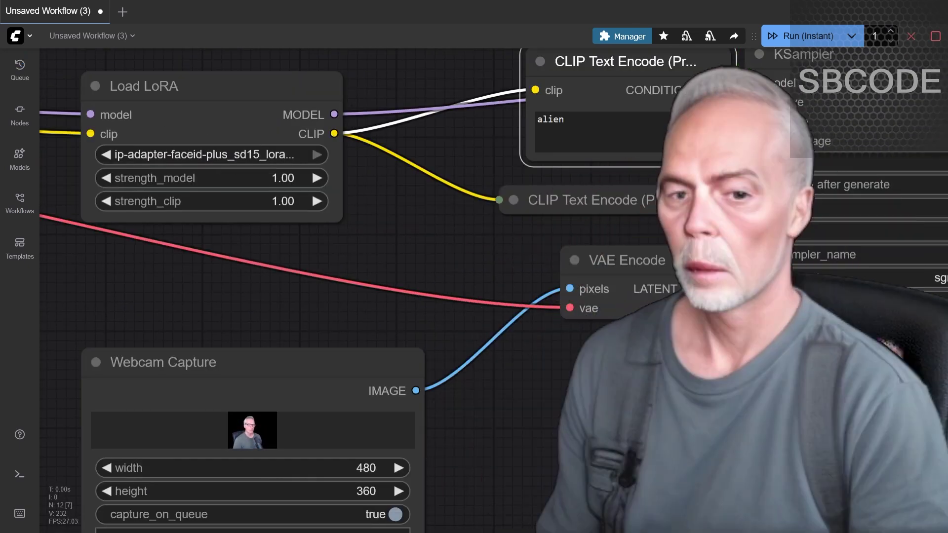
left_click_drag(676, 421, 207, 398)
left_click_drag(507, 289, 518, 289)
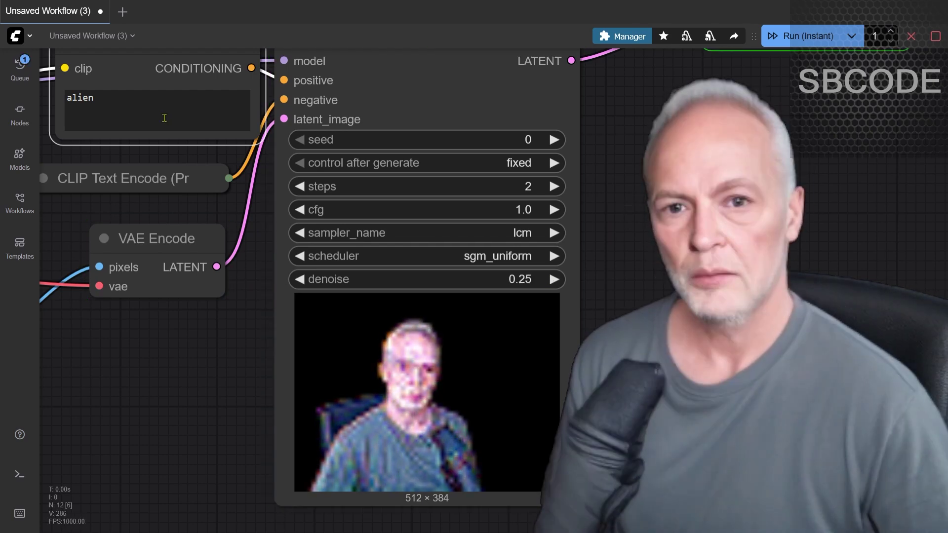
Replace the positive prompt with "lizard" and raise the KSampler's denoise to 0.34.
double_click(78, 111)
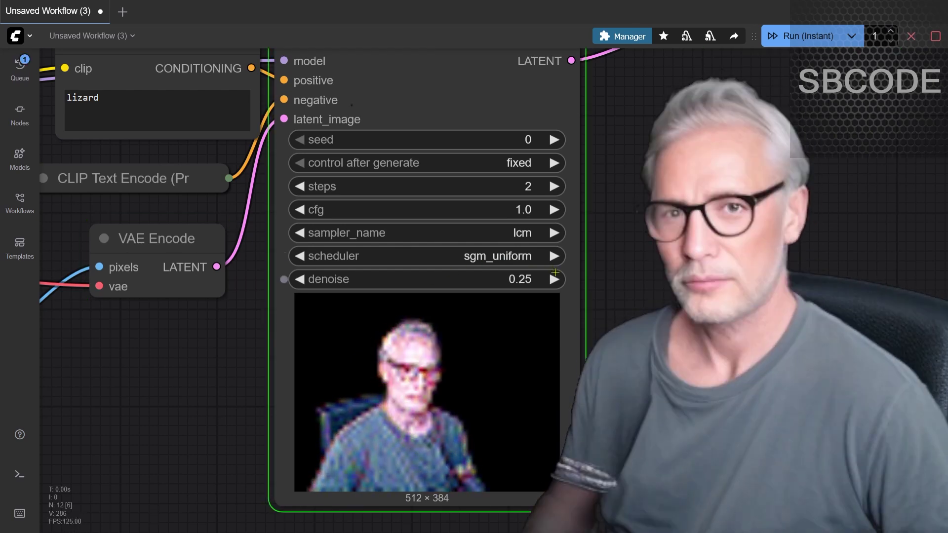
left_click(554, 278)
left_click(553, 279)
left_click(554, 279)
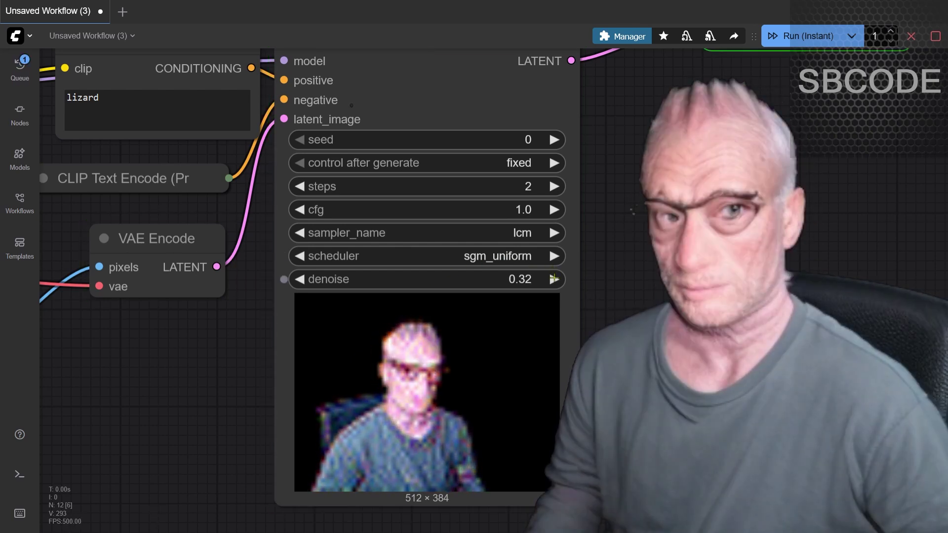
left_click(554, 279)
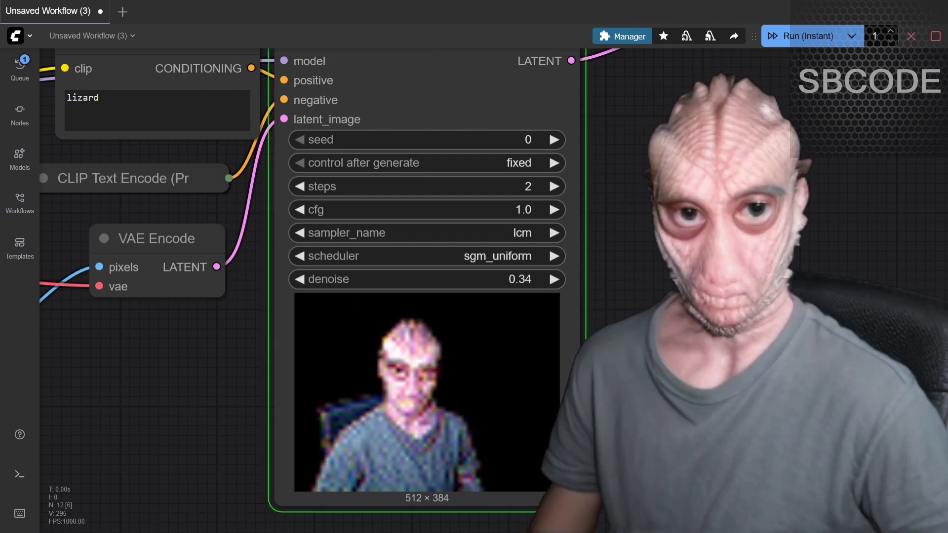
Replace the positive prompt with "crab" and set the KSampler's denoise to 0.49.
left_click_drag(122, 99, 34, 94)
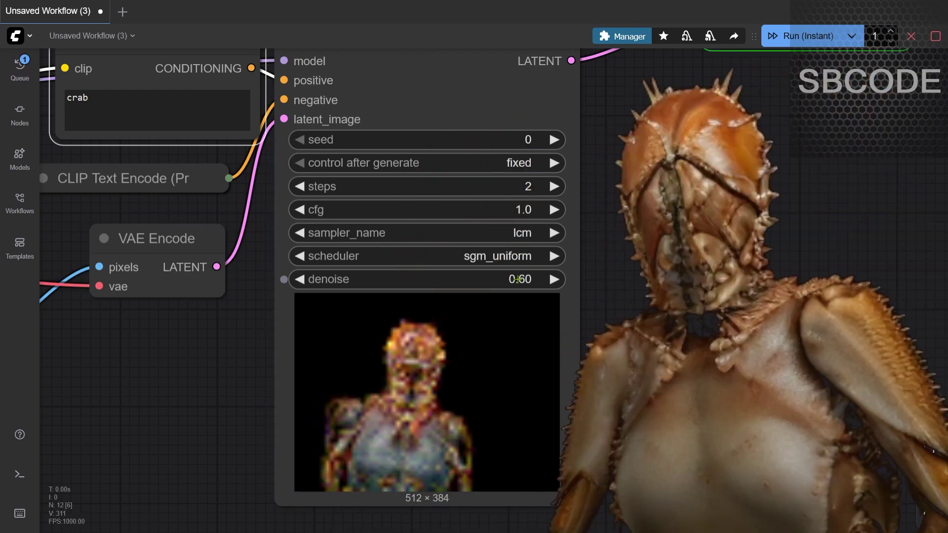
left_click_drag(517, 280, 506, 279)
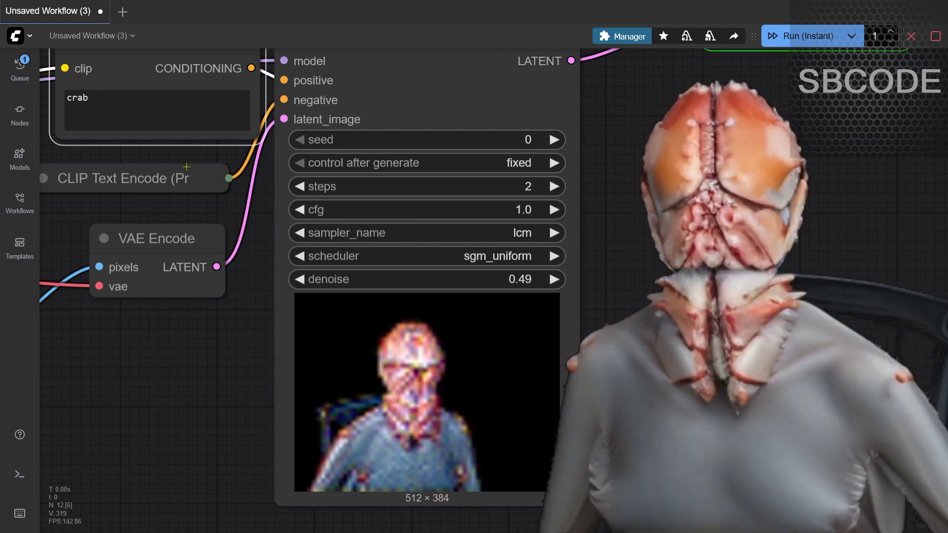
Replace the positive prompt with "Obama" and raise the KSampler's denoise to 0.55.
type("Obama")
left_click(61, 212)
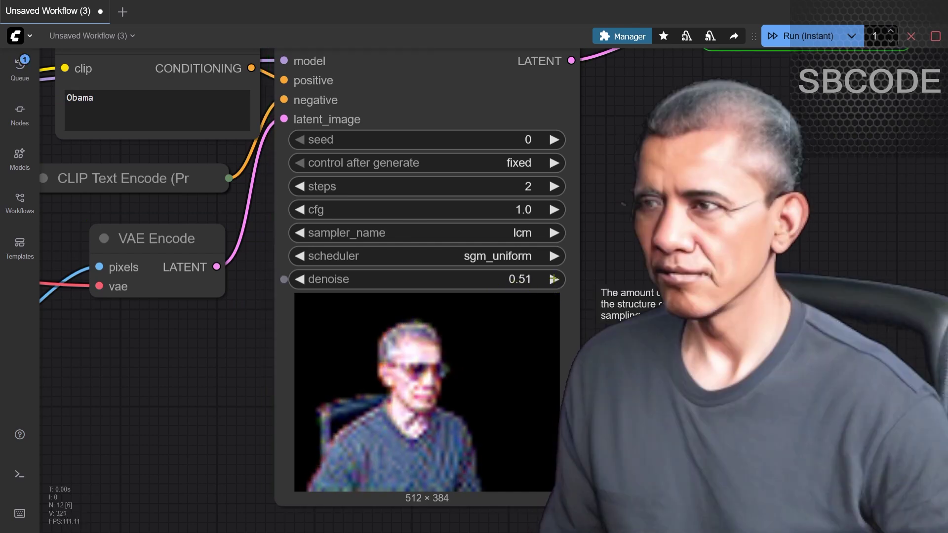
left_click(554, 279)
left_click(554, 279)
left_click(553, 280)
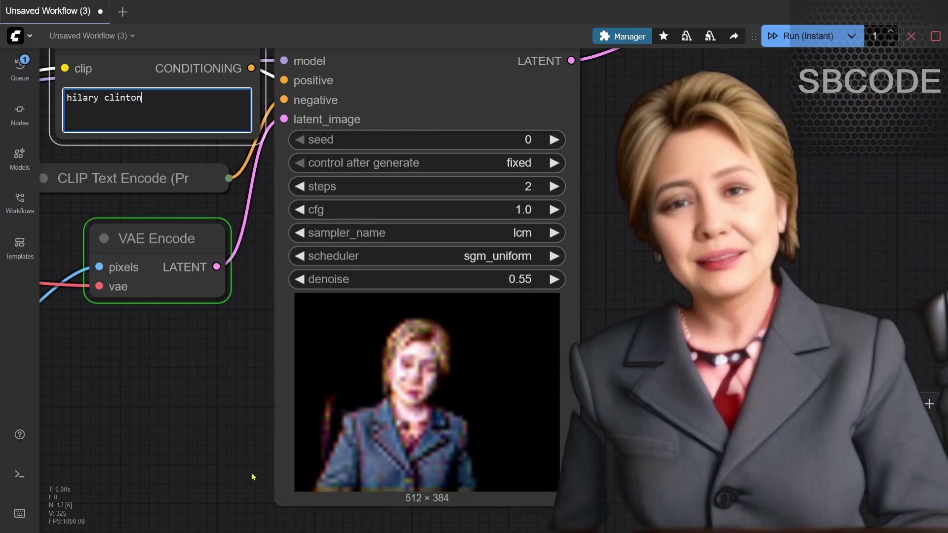
Try "warewolf" and the spelling "warewolfe" as the positive prompt, with the KSampler's denoise set to 0.65.
key("ctrl+a")
type("warewolf")
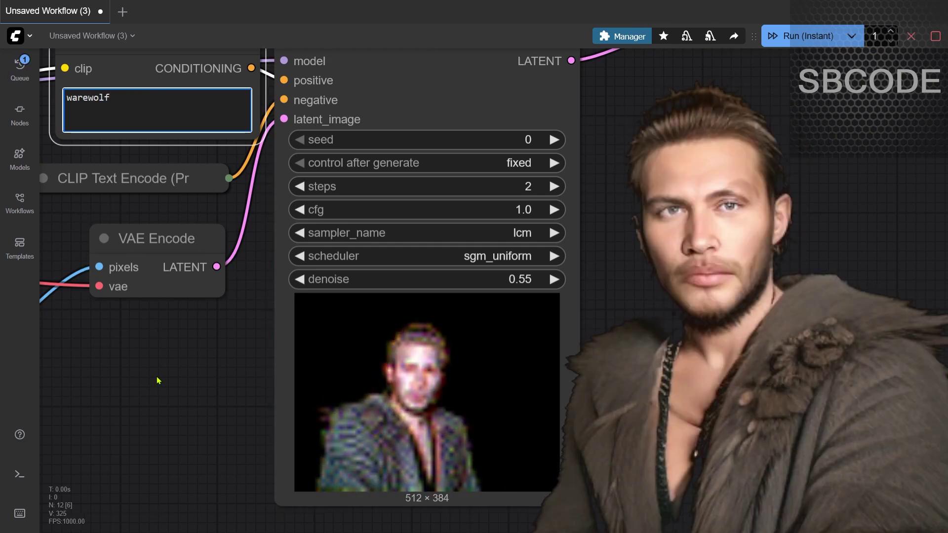
mouse_move(509, 281)
left_mouse_down()
mouse_move(533, 281)
mouse_move(508, 279)
left_mouse_up()
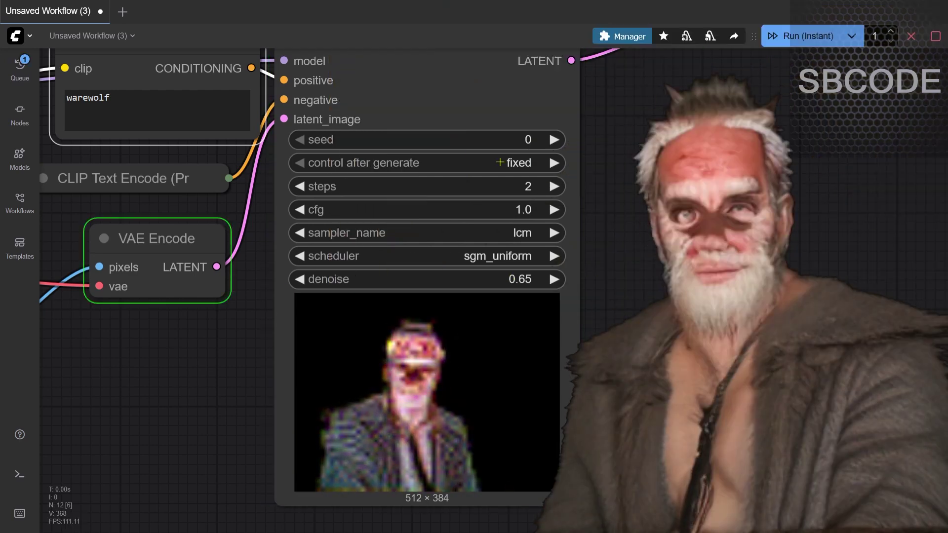
type("e")
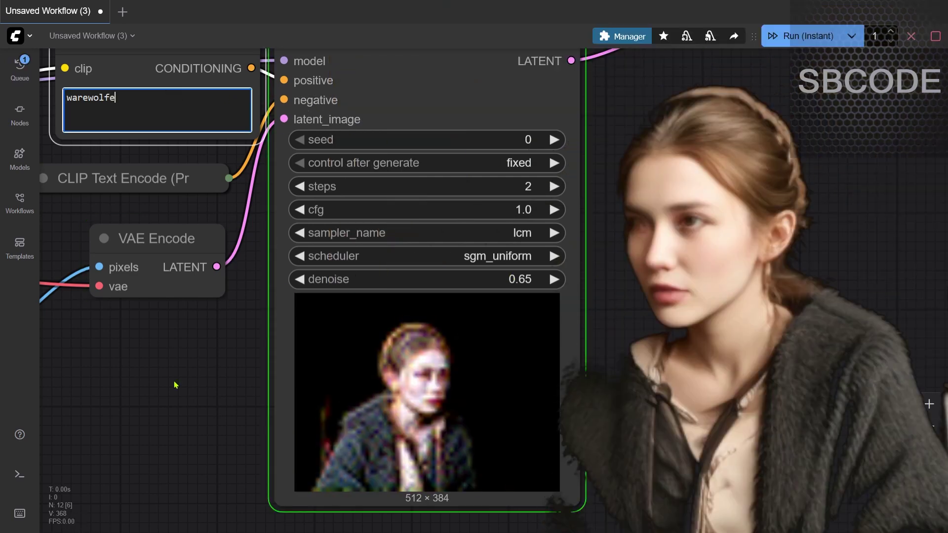
left_click_drag(153, 345, 191, 357)
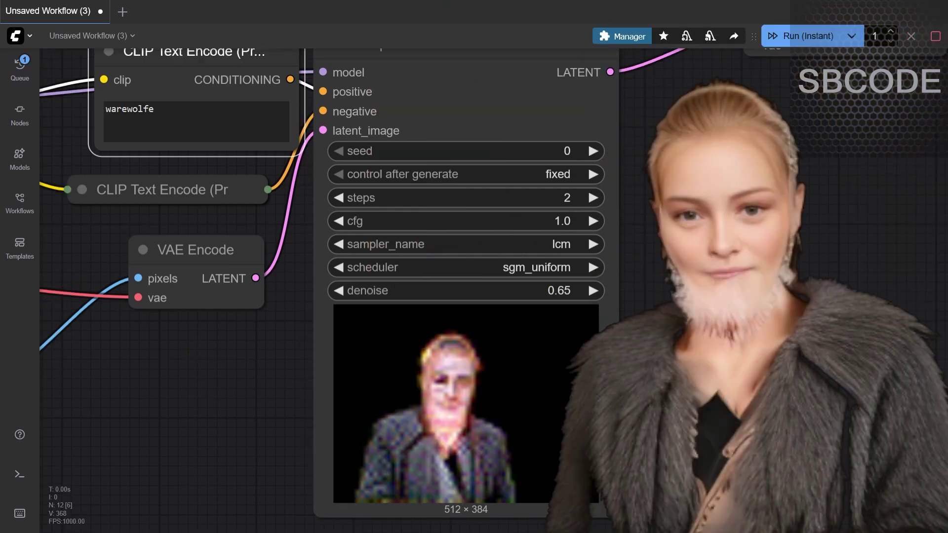
Replace the positive prompt with "elephant" and lower the KSampler's denoise to 0.46.
left_click(170, 117)
key("ctrl+a")
type("elephant")
left_click_drag(573, 291, 561, 291)
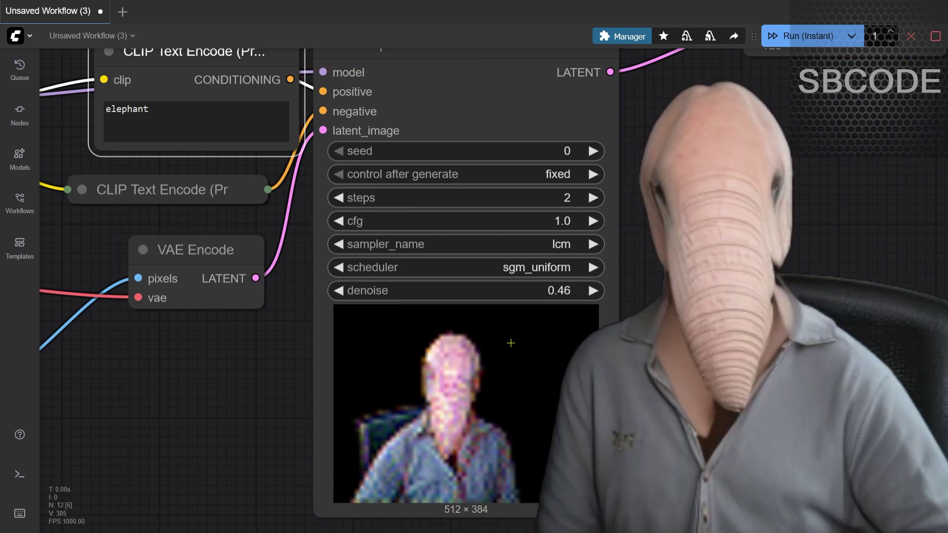
Replace the positive prompt with "tatoos".
double_click(127, 108)
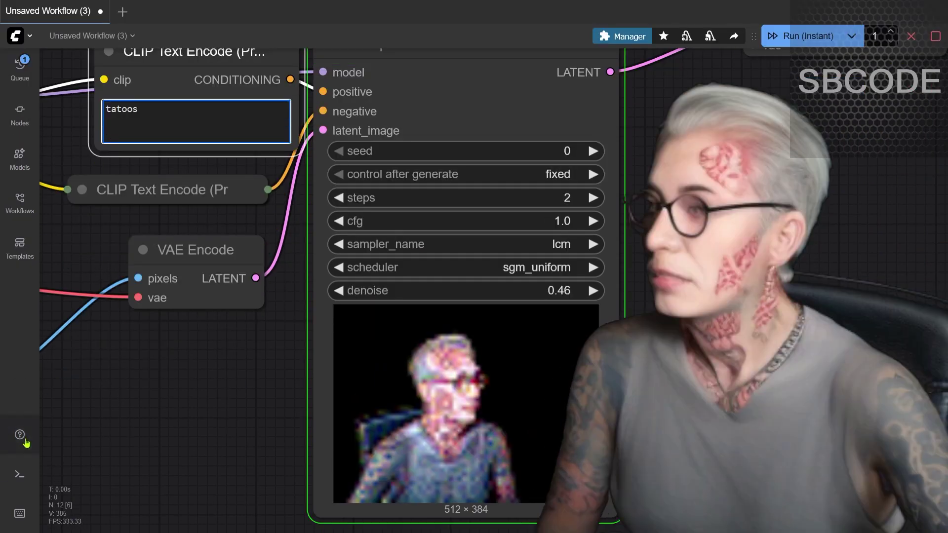
left_click(311, 401)
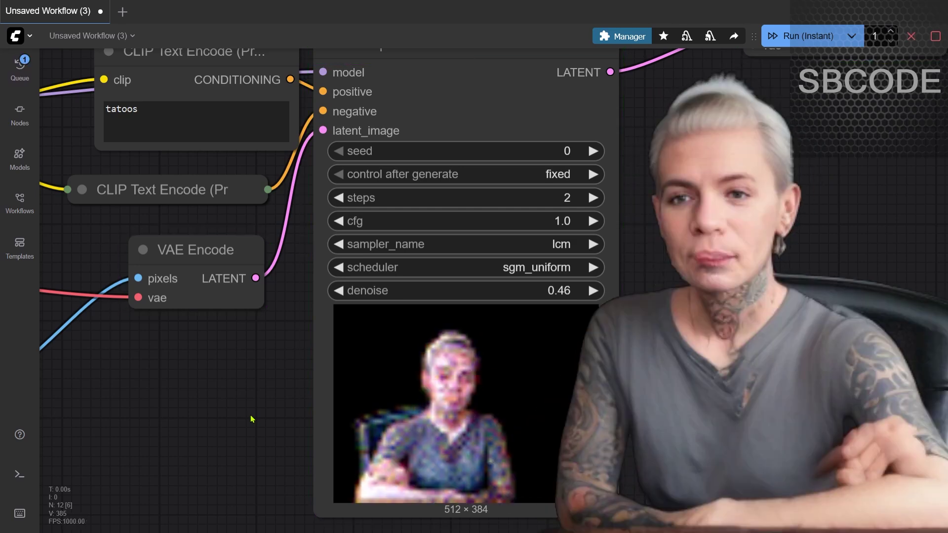
Extend the positive prompt to "old woman tatoos" and change it to "old man tatoos".
left_click(106, 109)
type("man")
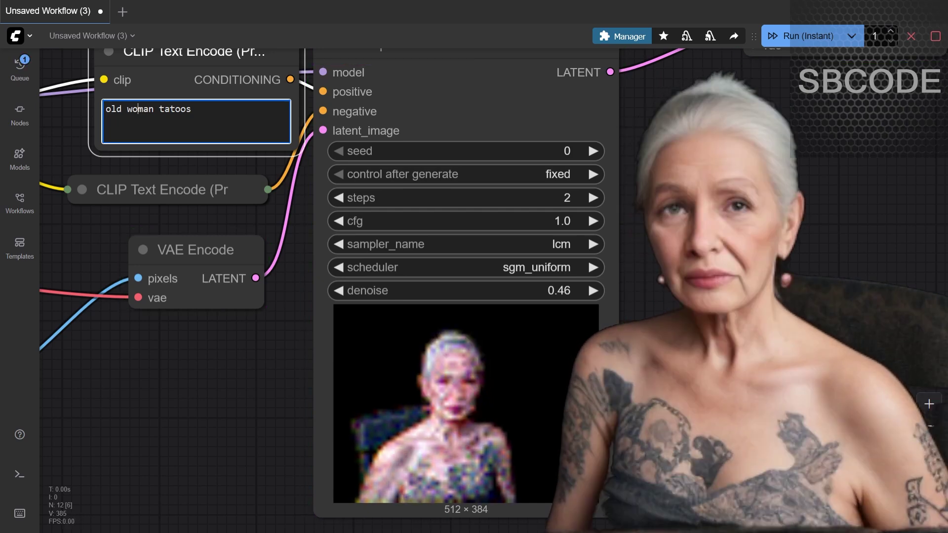
key("BackSpace")
key("BackSpace")
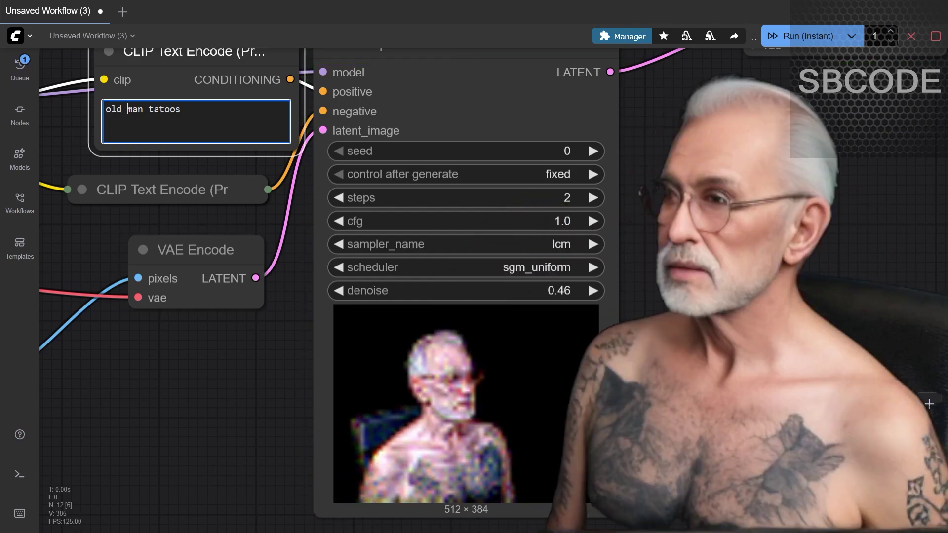
Try "swimwear" as the whole positive prompt and replace it with "cowboy".
type("mwear")
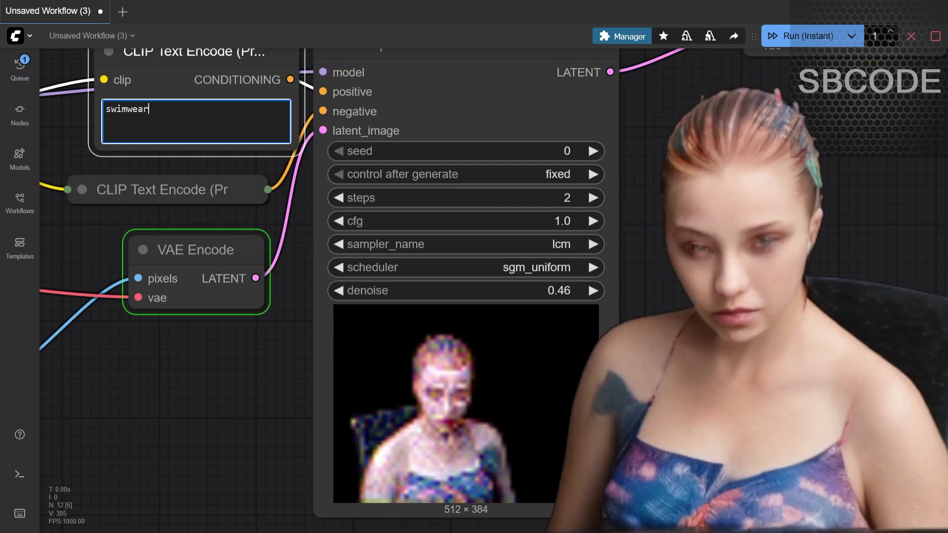
key("ctrl+a")
type("cowboy")
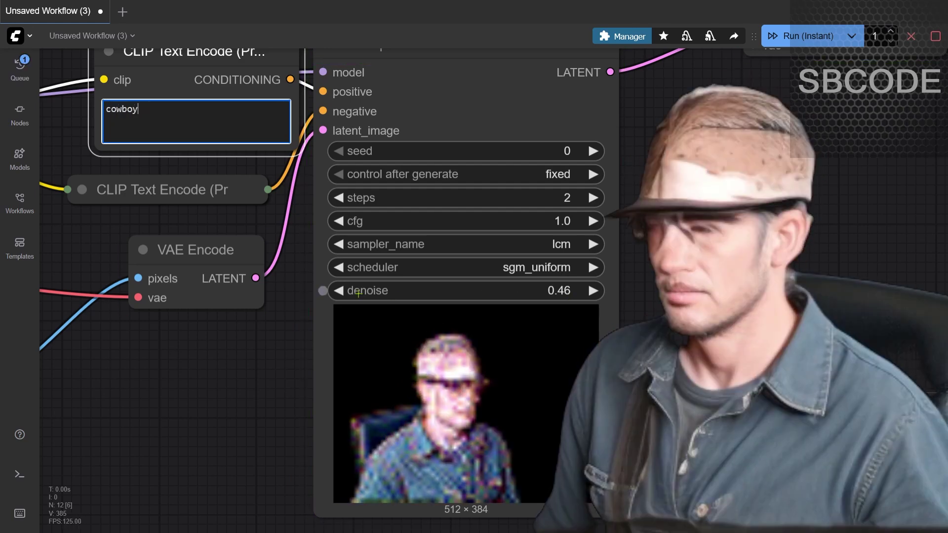
Lower the KSampler's denoise in stages to 0.10.
left_click_drag(563, 291, 549, 295)
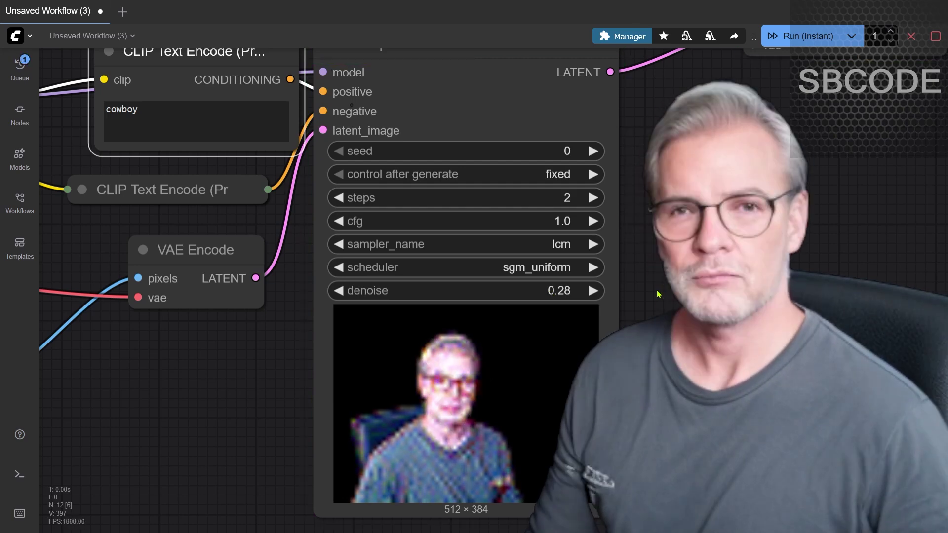
left_click_drag(550, 295, 542, 291)
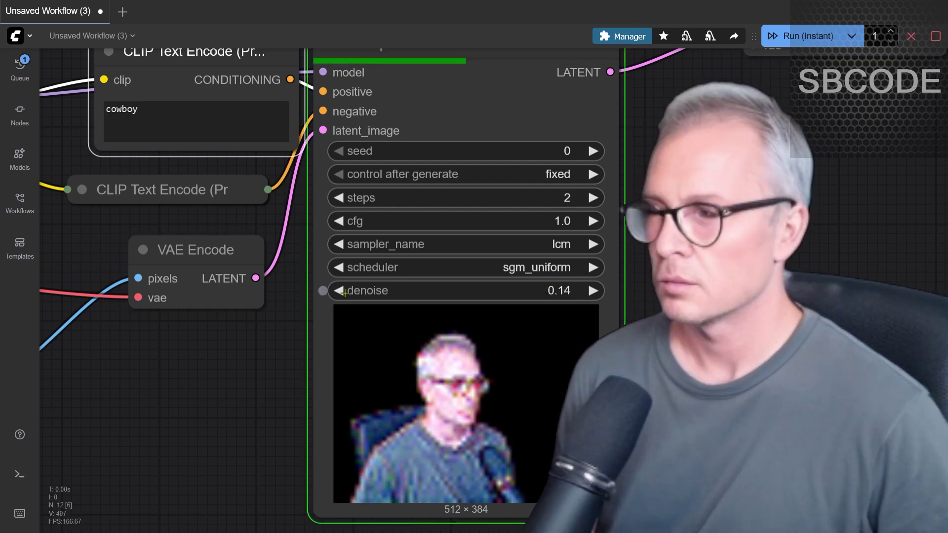
left_click(344, 292)
left_click(344, 292)
left_click(344, 293)
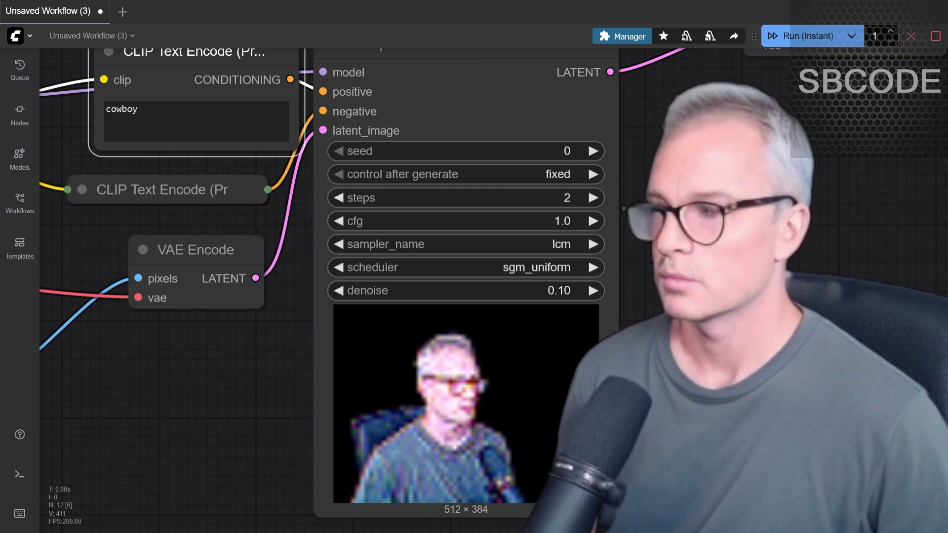
Review the workflow's nodes and connections from Webcam Capture through the KSampler to the virtual camera and image preview.
scroll(692, 215, "down", 4)
left_click_drag(693, 216, 408, 286)
left_click(691, 134)
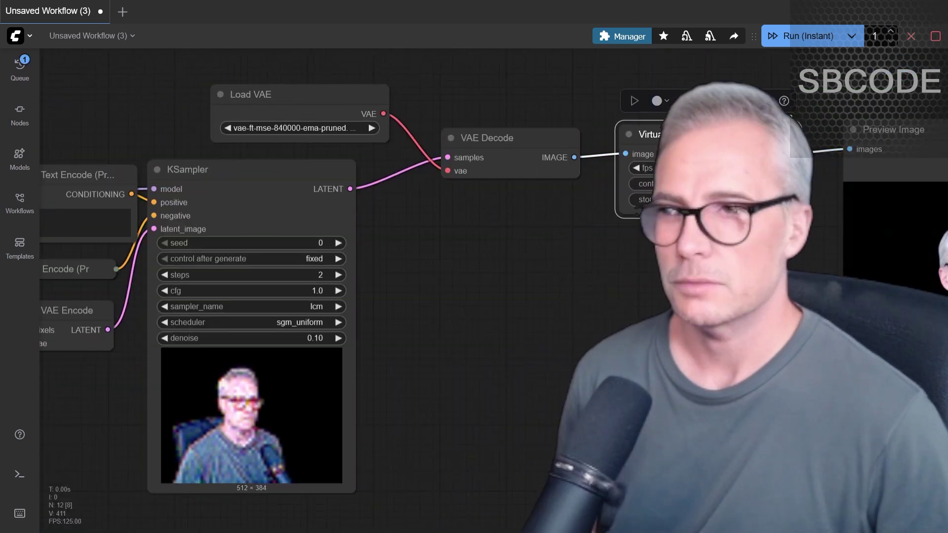
left_click_drag(446, 365, 667, 251)
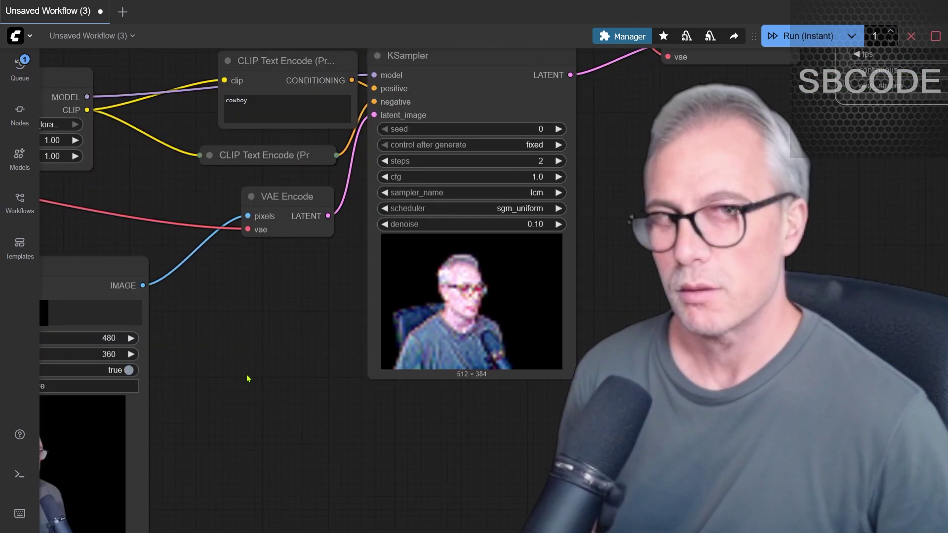
left_click_drag(247, 378, 574, 362)
left_click(346, 253)
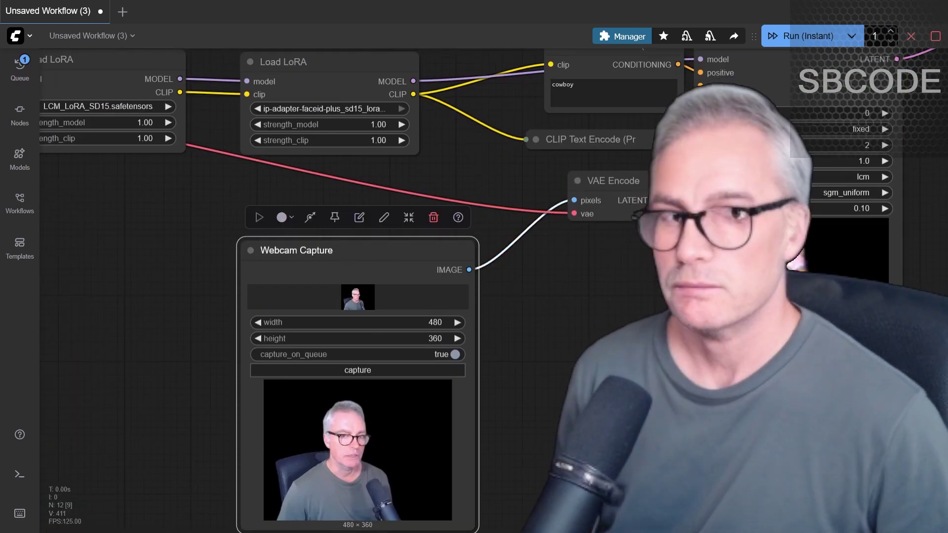
left_click_drag(630, 336, 308, 345)
scroll(476, 119, "down", 8)
scroll(493, 99, "up", 5)
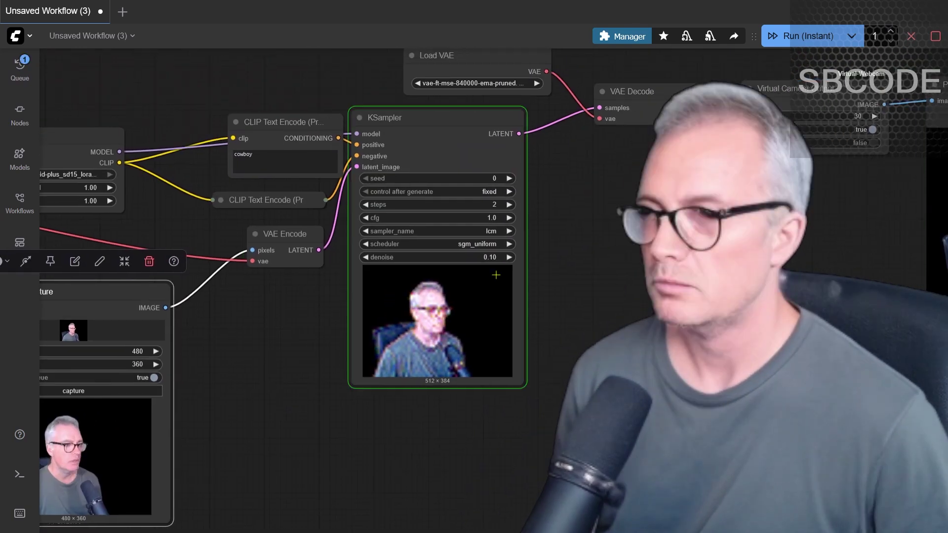
left_click_drag(249, 347, 247, 360)
scroll(246, 359, "down", 1)
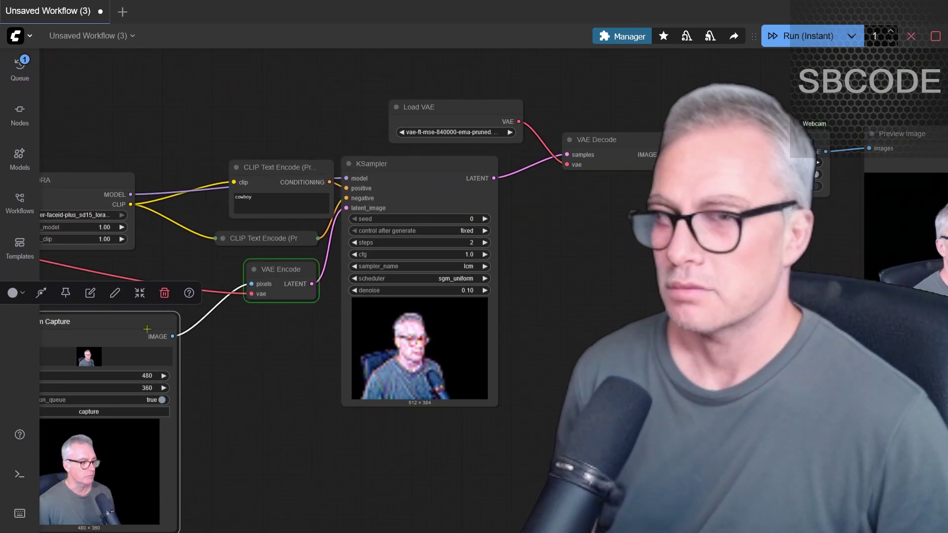
Try feeding the Webcam Capture image straight into Virtual Camera Output and check the execution times in the console window.
left_click_drag(172, 336, 700, 152)
left_click_drag(706, 347, 330, 353)
scroll(340, 344, "up", 3)
scroll(350, 337, "up", 2)
left_click_drag(362, 307, 202, 350)
key("ctrl+Return")
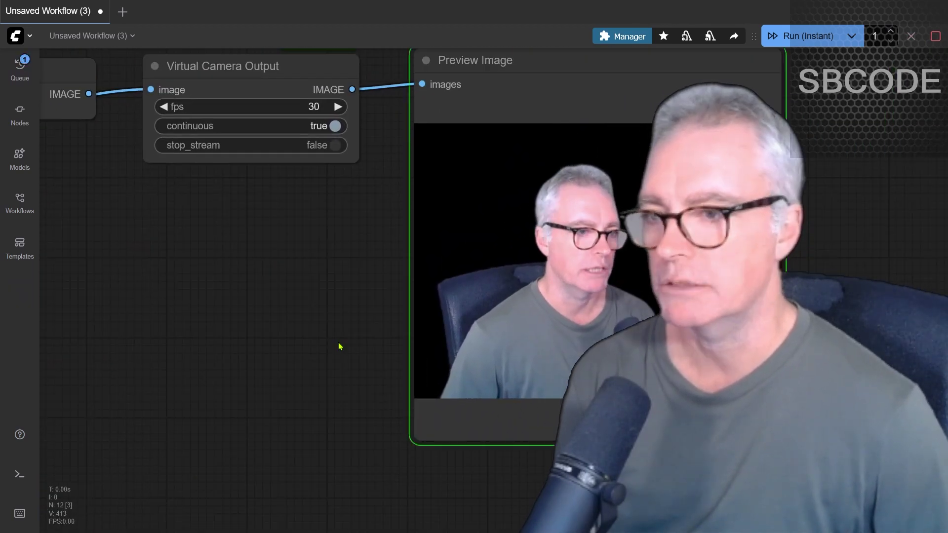
key("alt+Tab")
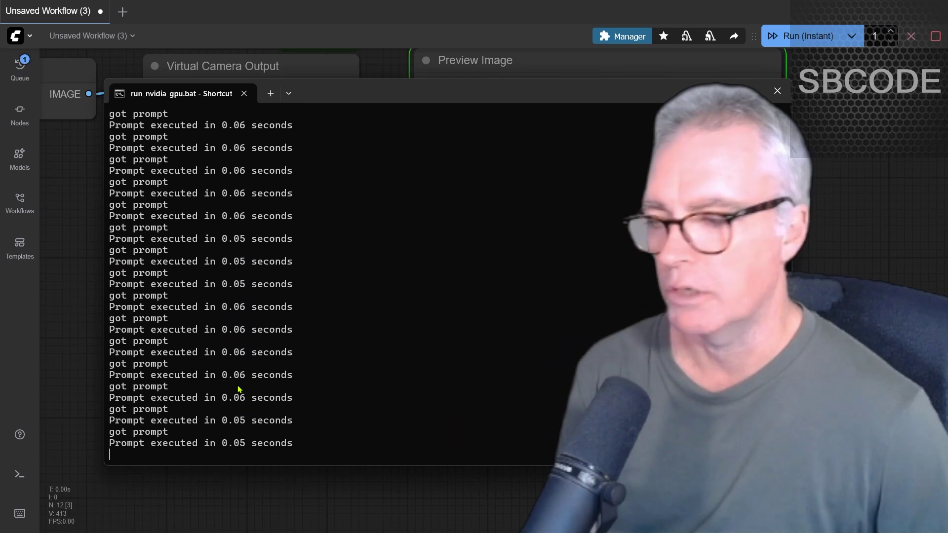
key("alt+Tab")
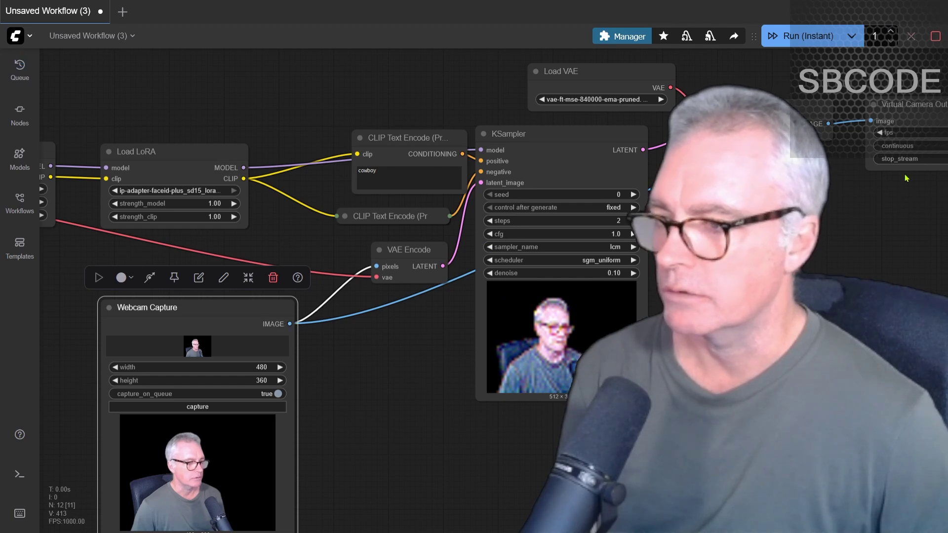
Reconnect the VAE Decode image output to the Virtual Camera Output's image input.
left_click_drag(906, 178, 679, 190)
scroll(606, 229, "up", 5)
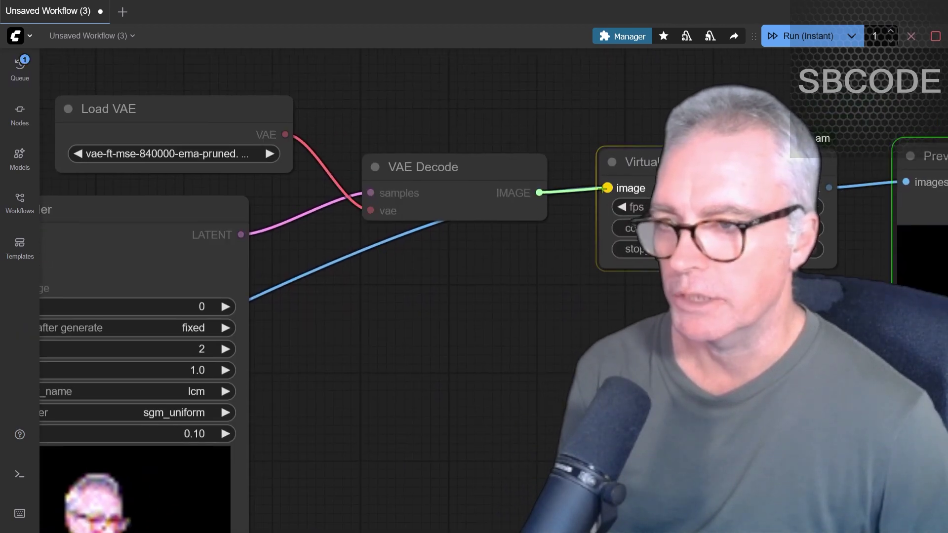
left_click_drag(605, 188, 606, 188)
left_click_drag(759, 329, 423, 328)
scroll(465, 333, "down", 2)
left_click_drag(481, 349, 324, 330)
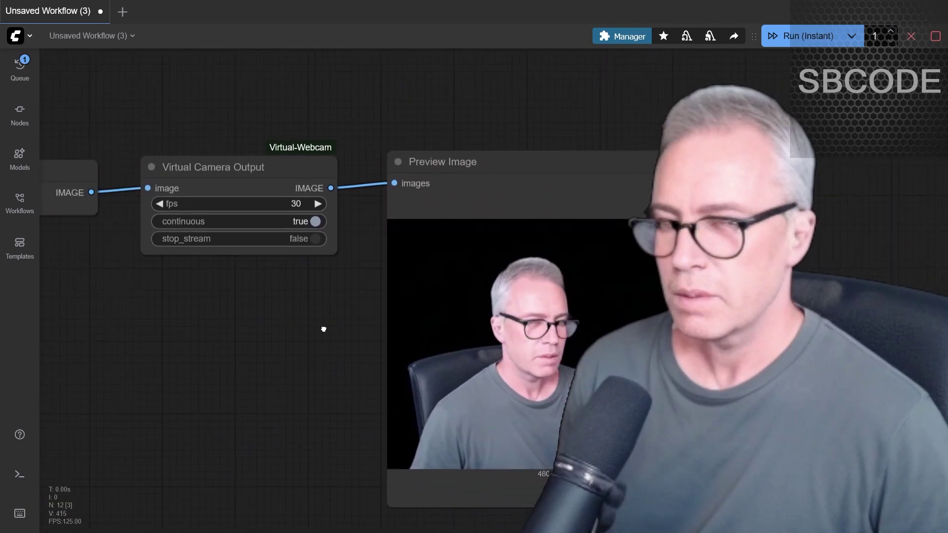
Raise the KSampler's denoise to 0.21 and view the result in Preview Image.
scroll(542, 296, "down", 5)
scroll(416, 256, "up", 6)
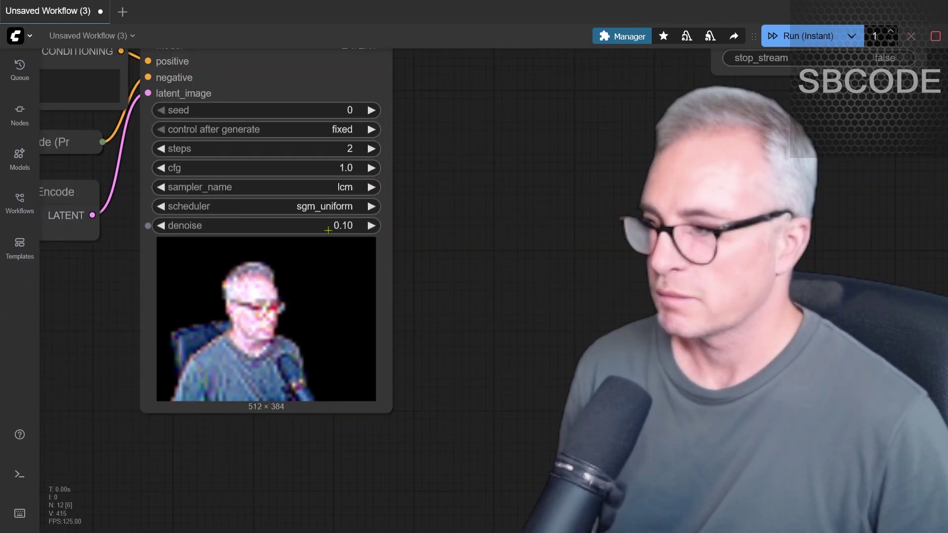
left_click_drag(332, 225, 351, 225)
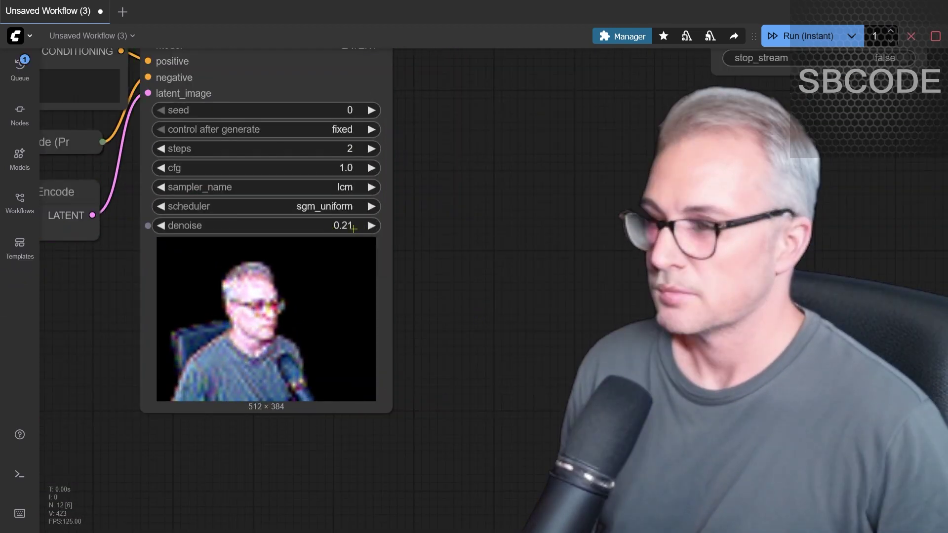
left_click_drag(475, 242, 613, 283)
scroll(548, 295, "down", 4)
left_click_drag(814, 267, 357, 287)
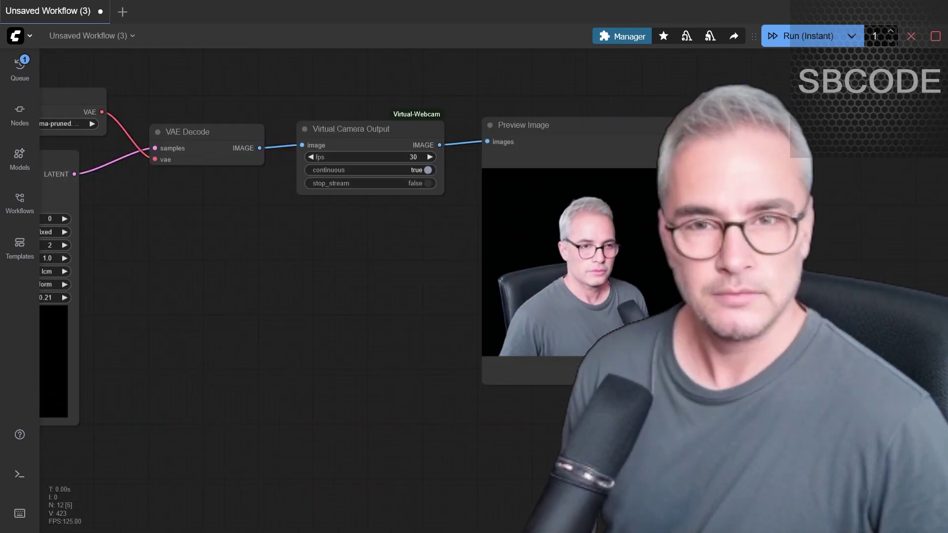
Replace the positive prompt with "alien" and raise the KSampler's denoise to 0.30.
left_click_drag(313, 247, 666, 296)
left_click_drag(247, 232, 150, 235)
type("alien")
left_click_drag(644, 320, 260, 296)
scroll(261, 296, "up", 4)
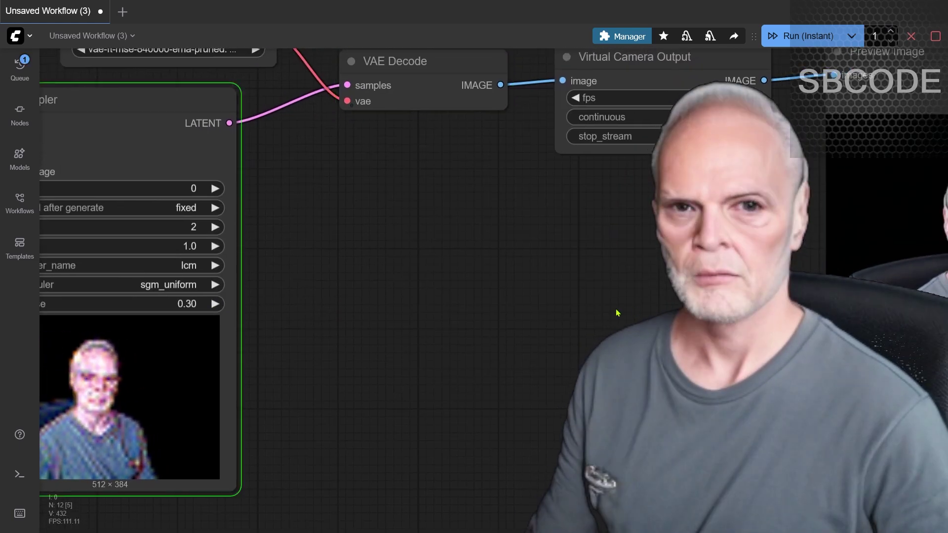
Extend the positive prompt to "alien, tatoos".
left_click_drag(518, 331, 596, 336)
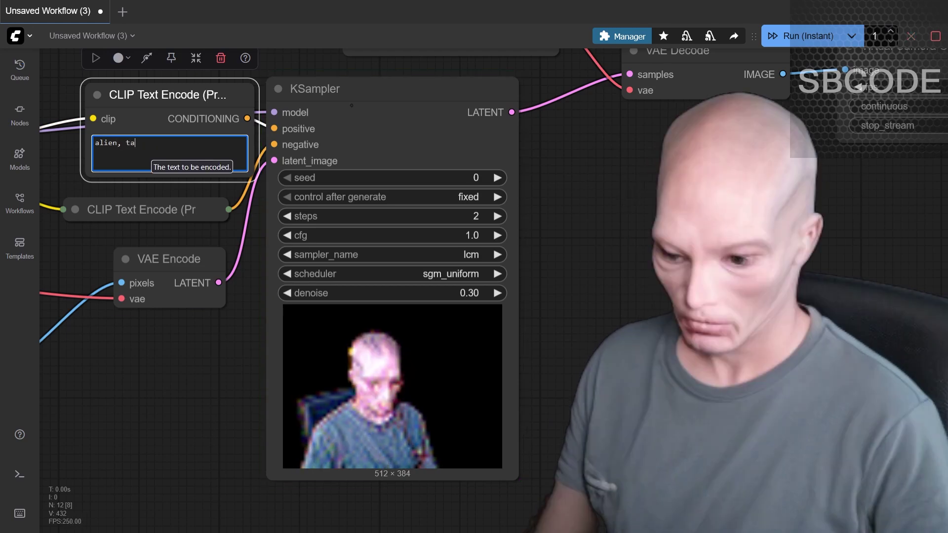
type("ttoos")
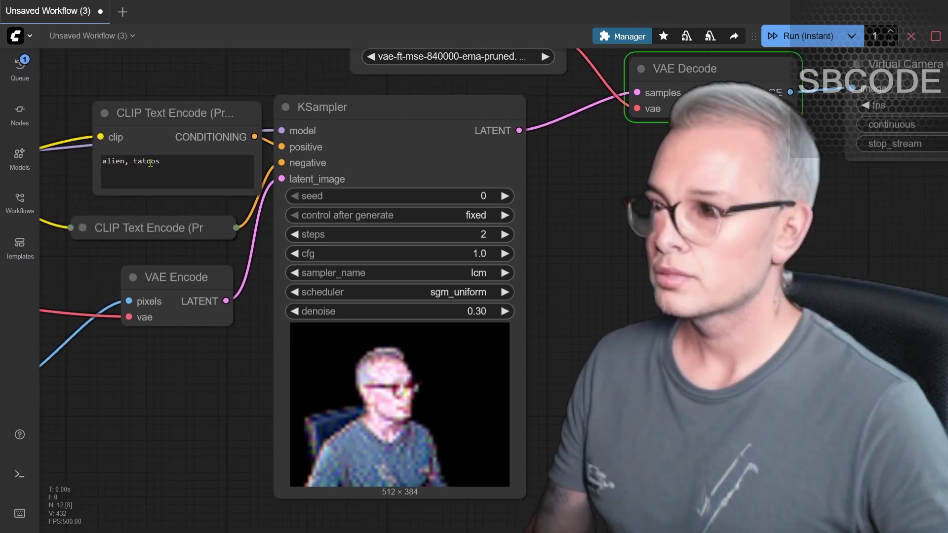
double_click(148, 162)
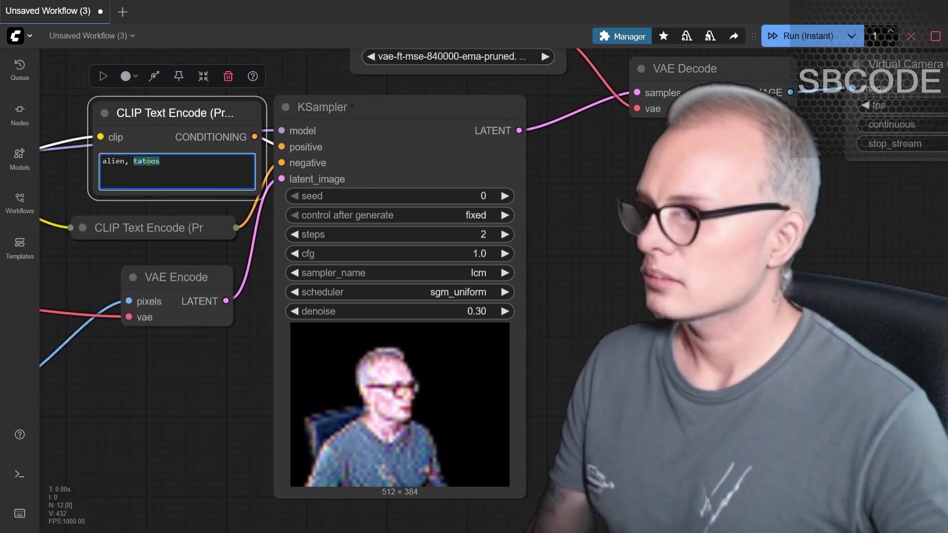
Raise the KSampler's denoise in small increments to 0.50 and reduce its steps to 1.
left_click(505, 312)
left_click(505, 312)
left_click(505, 311)
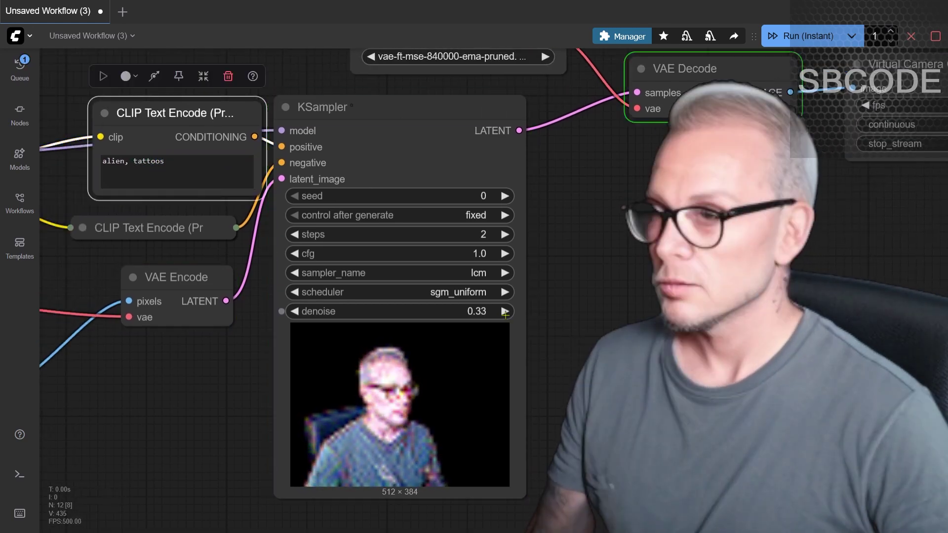
left_click(505, 311)
left_click(503, 311)
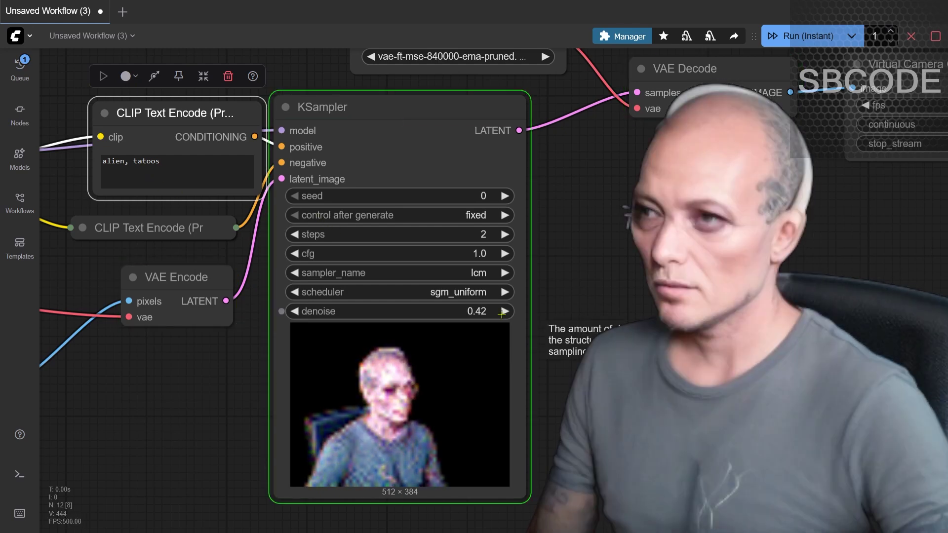
left_click(503, 312)
left_click(504, 311)
left_click(504, 312)
left_click(504, 312)
left_click(504, 311)
left_click(504, 312)
left_click(503, 311)
left_click(503, 311)
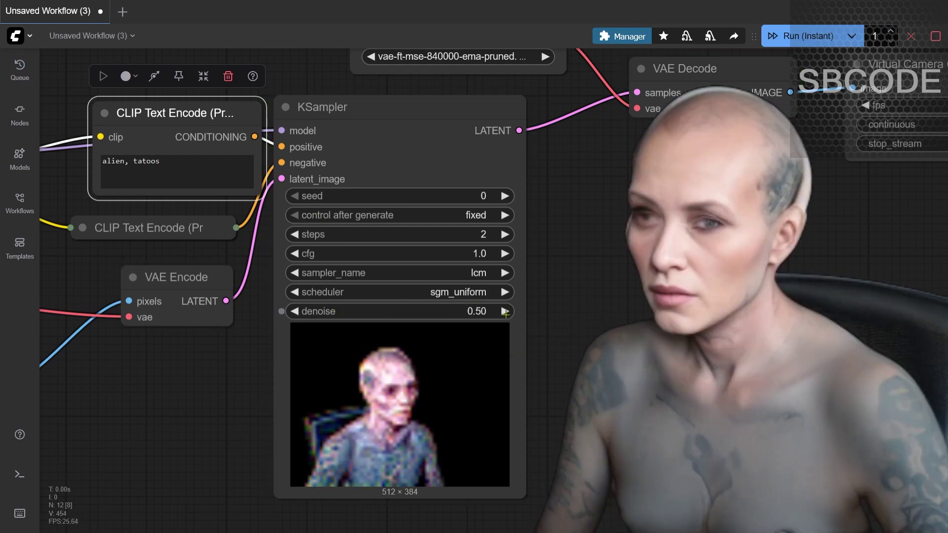
left_click(306, 235)
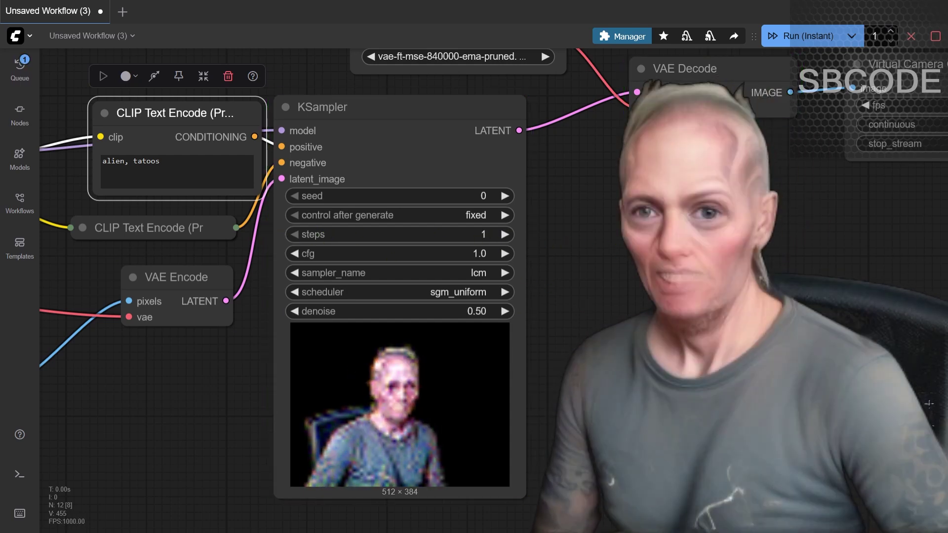
Switch to OBS, maximize it and open the properties of the Video Capture Device 3 source in the ComfUI Output scene.
key("alt+Tab")
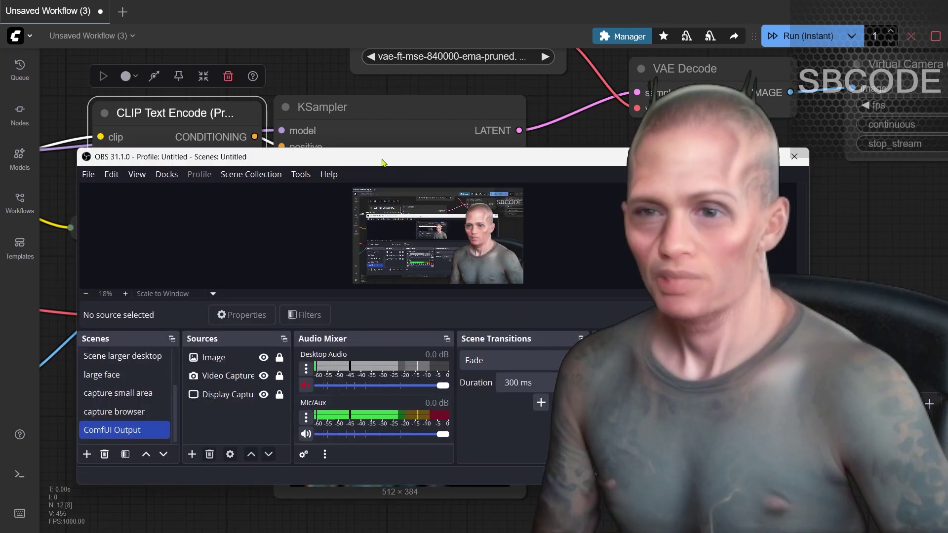
double_click(478, 161)
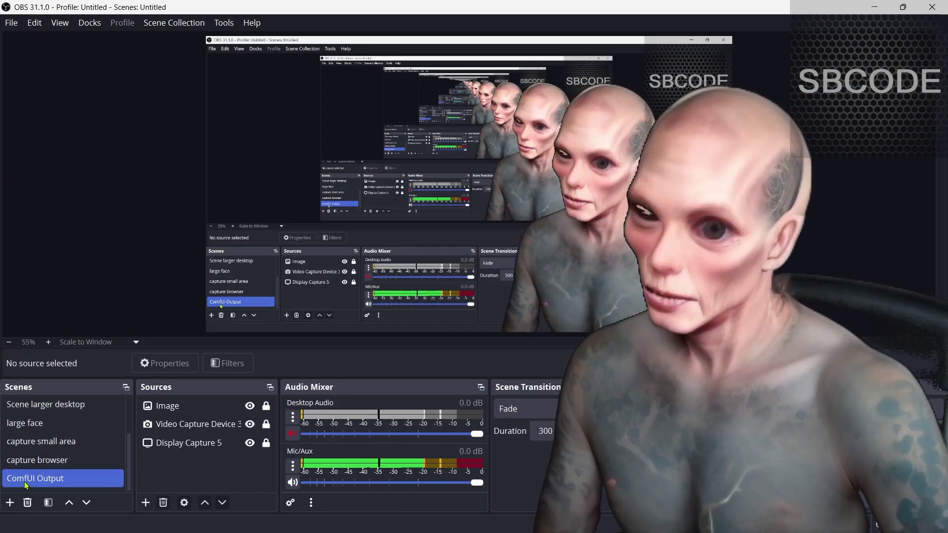
left_click(199, 425)
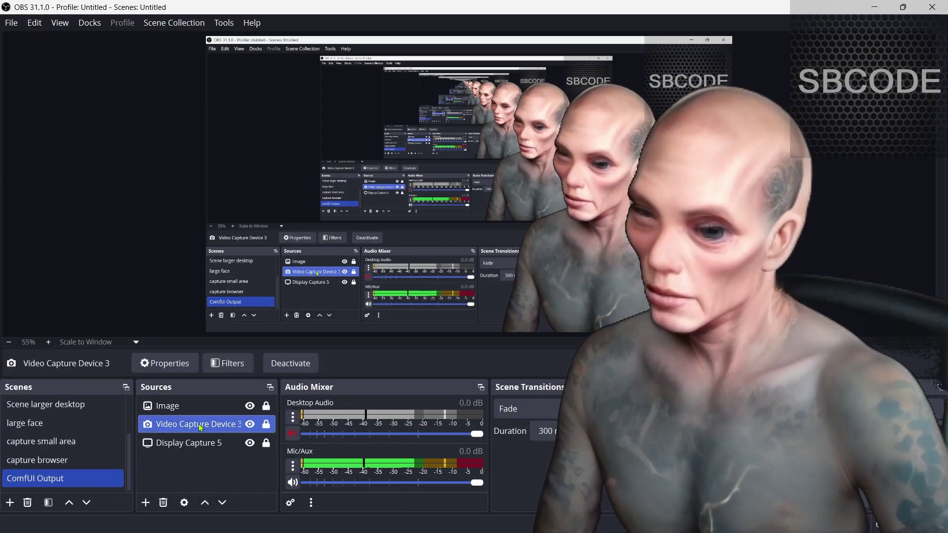
double_click(199, 425)
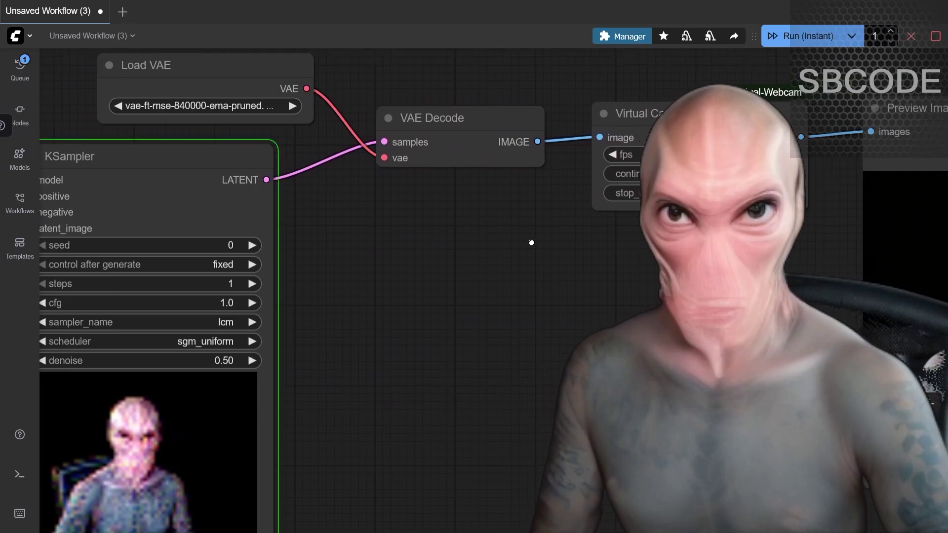
Back in ComfyUI, select the Virtual Camera Output node and lower the KSampler's denoise to 0.20.
left_click_drag(531, 241, 377, 264)
left_click(556, 198)
left_click_drag(557, 199, 428, 219)
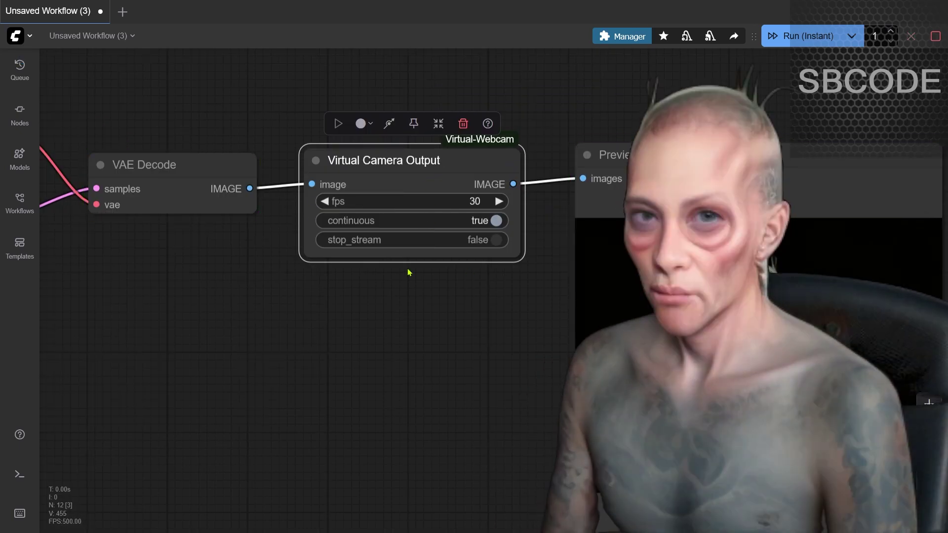
scroll(408, 272, "down", 2)
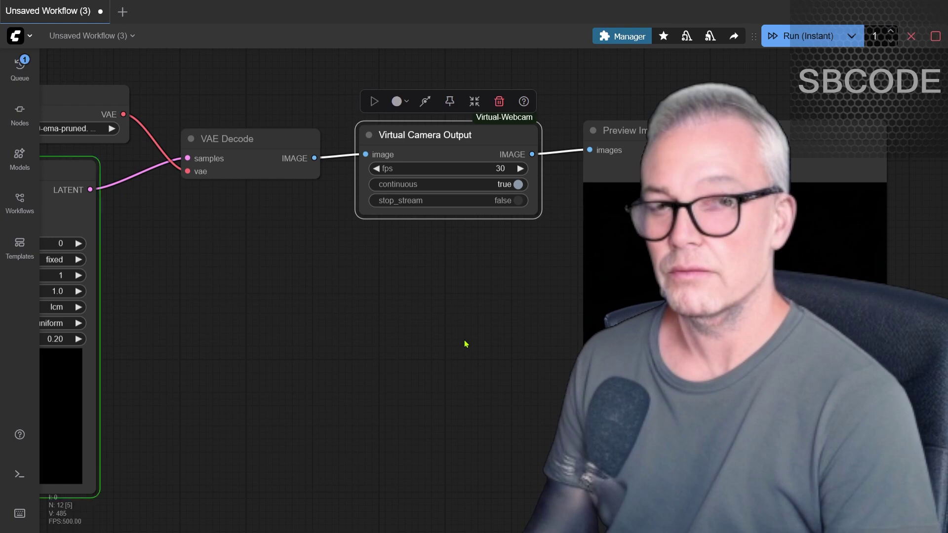